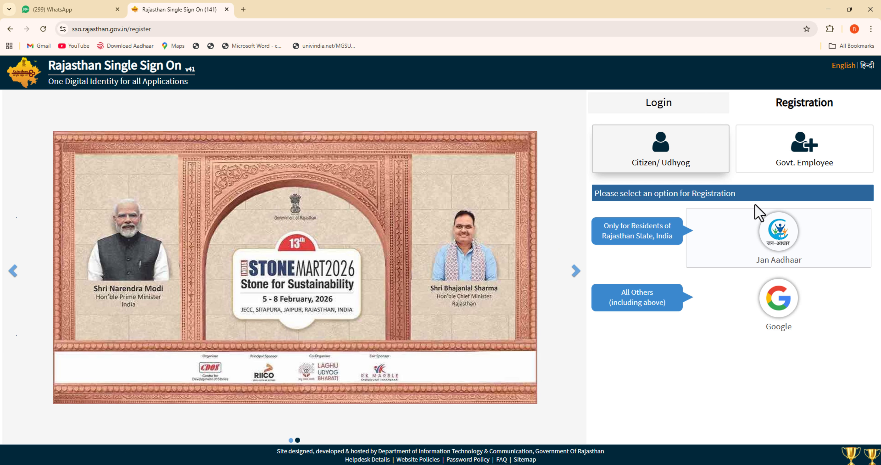
Log in to Rajasthan SSO and open the MYSY app from the full list of applications
click(671, 105)
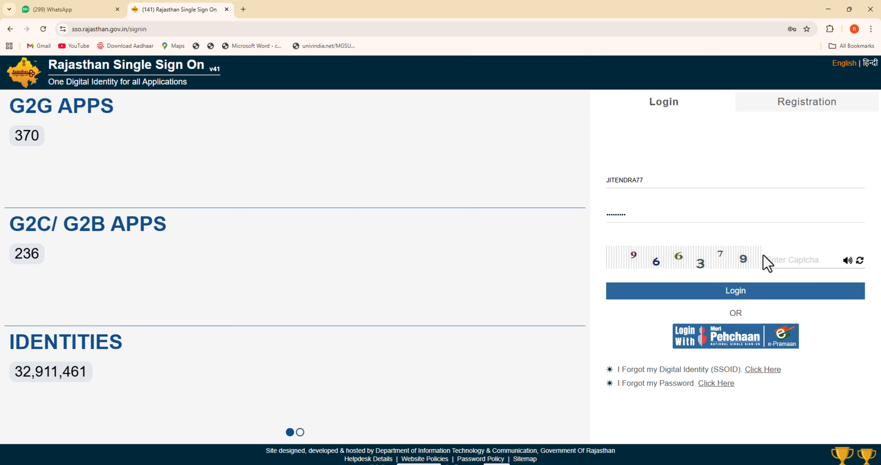
click(740, 297)
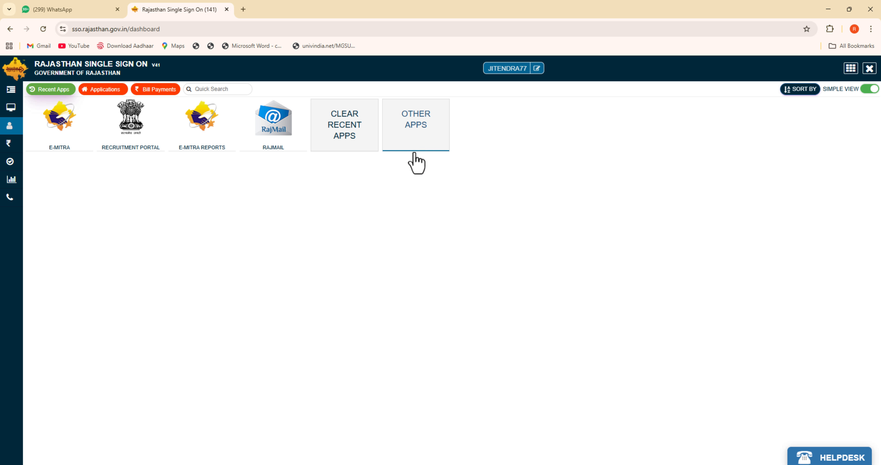
click(415, 140)
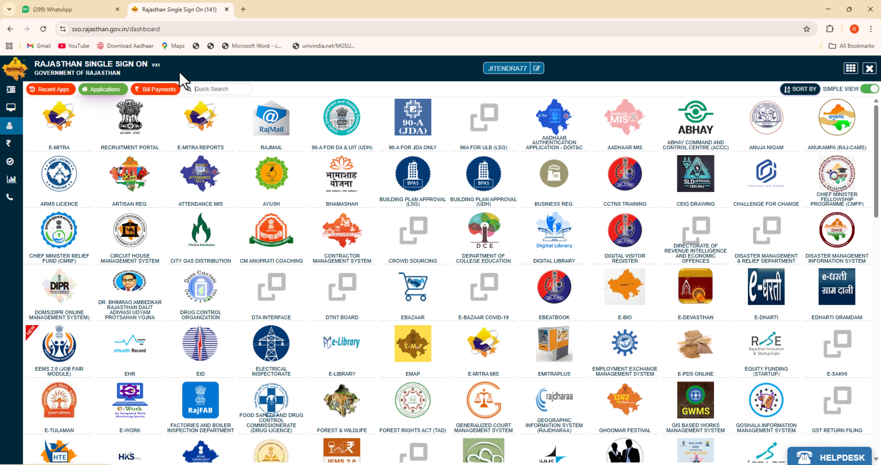
click(207, 90)
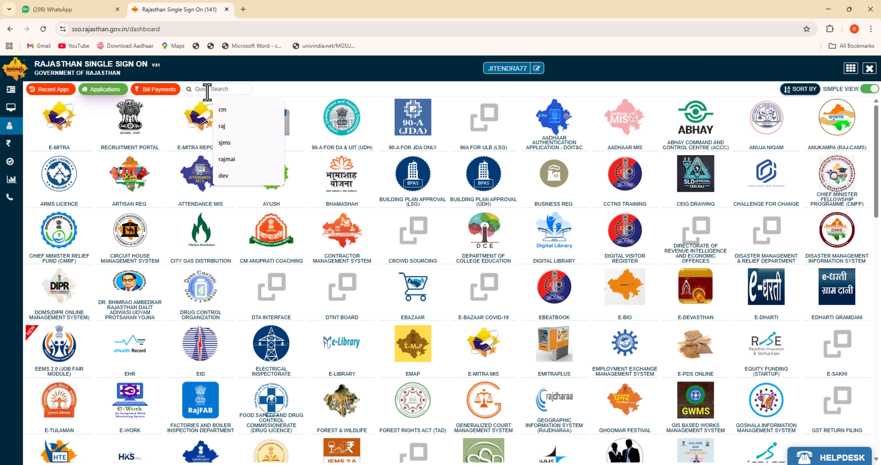
text(swa)
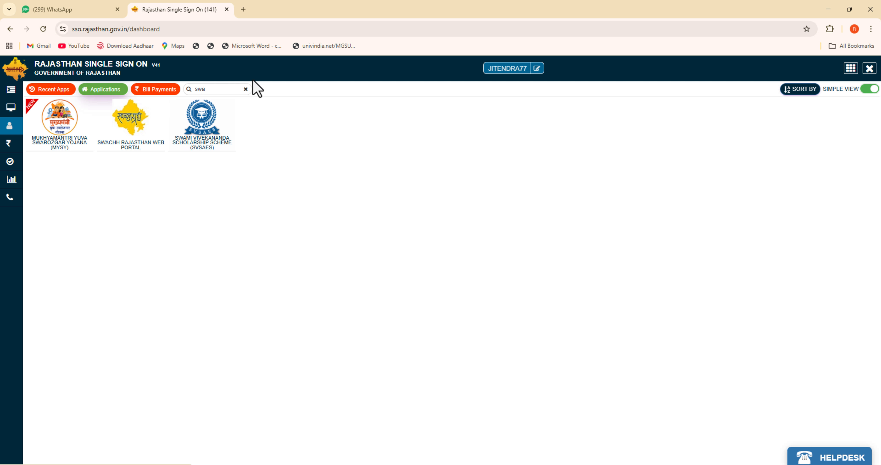
click(245, 89)
scroll(147, 196, down, 8)
scroll(151, 284, down, 4)
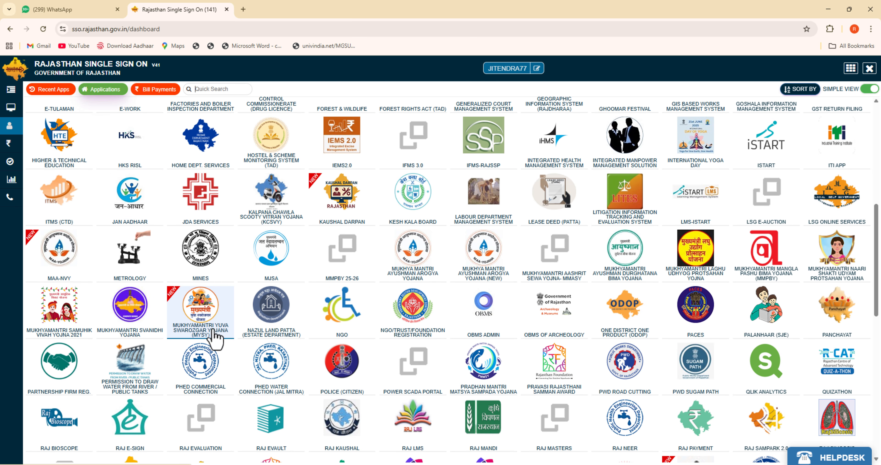
click(202, 320)
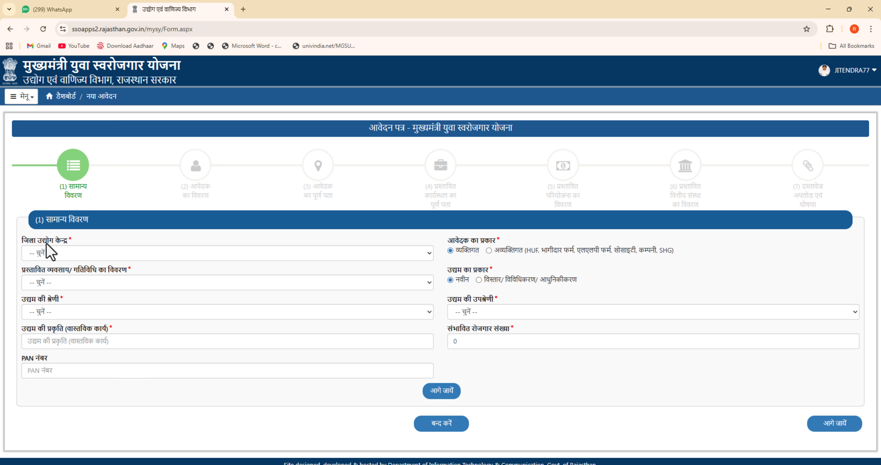
Choose बीकानेर as district, keep व्यक्तिगत applicant type, and select सेवा as proposed business
drag(21, 238, 83, 239)
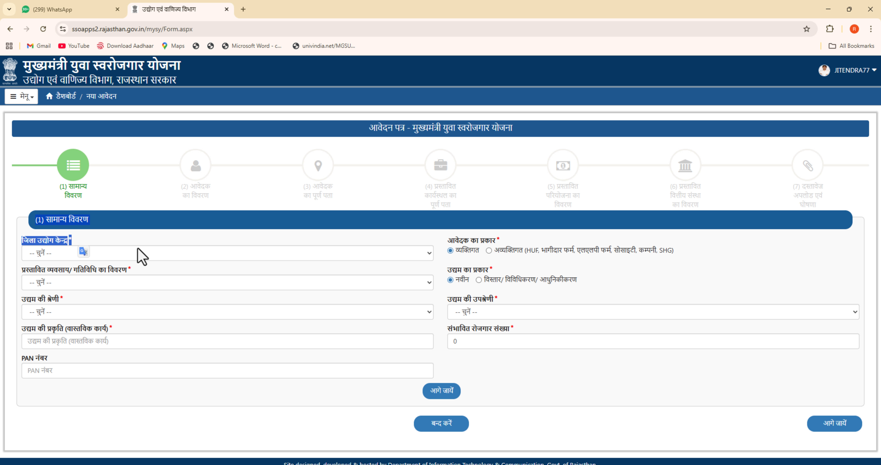
click(137, 249)
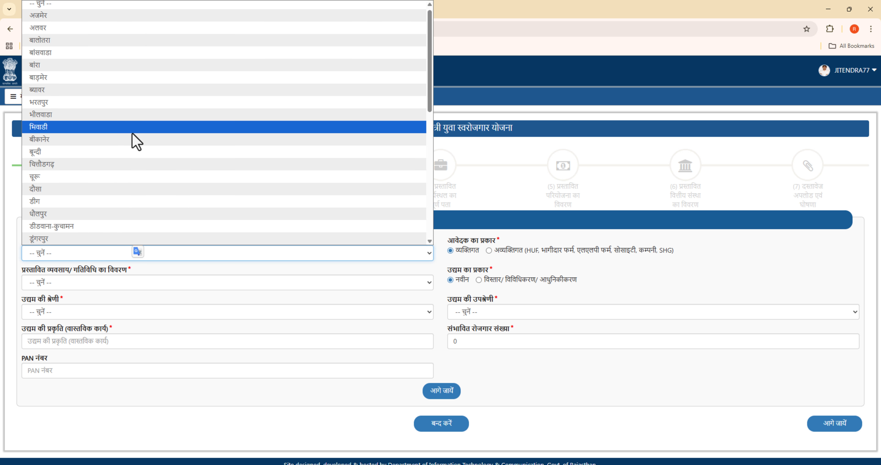
click(136, 141)
click(318, 240)
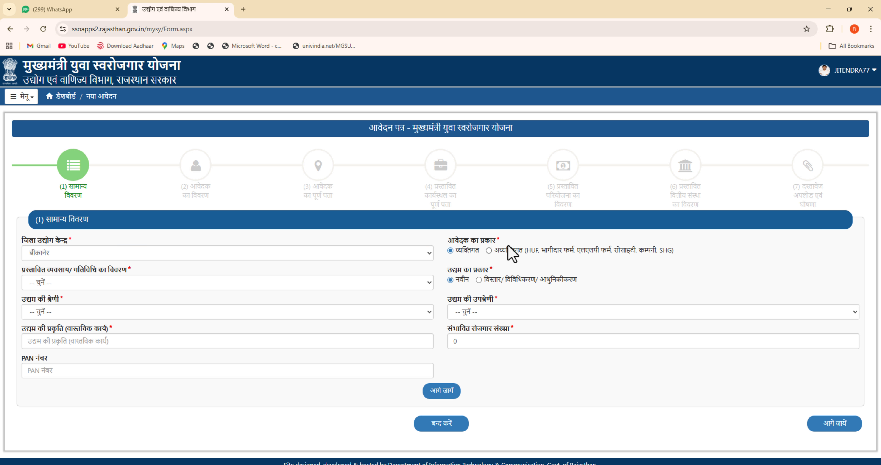
drag(445, 241, 497, 243)
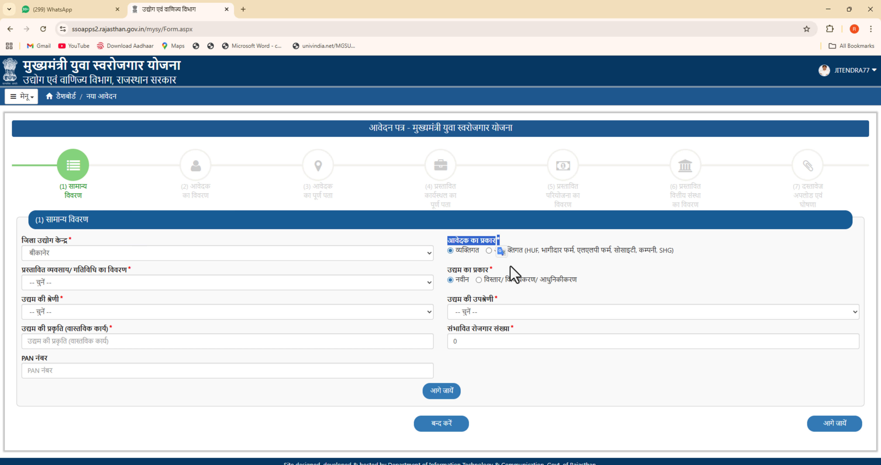
click(452, 252)
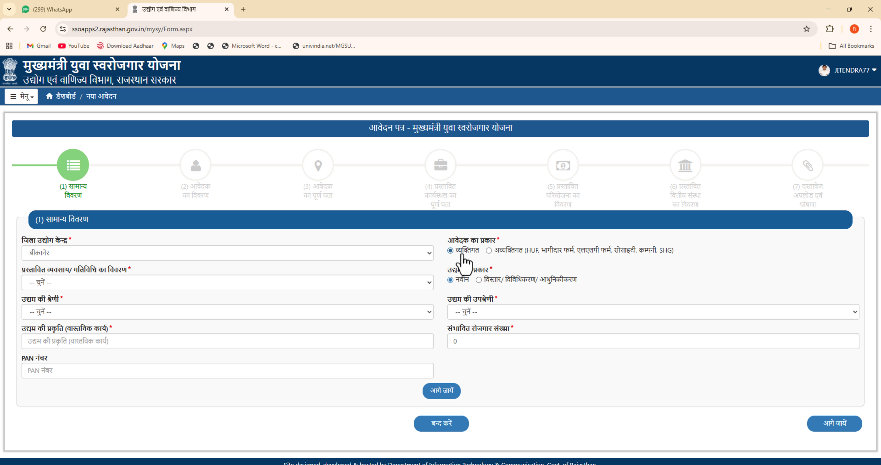
drag(14, 270, 70, 269)
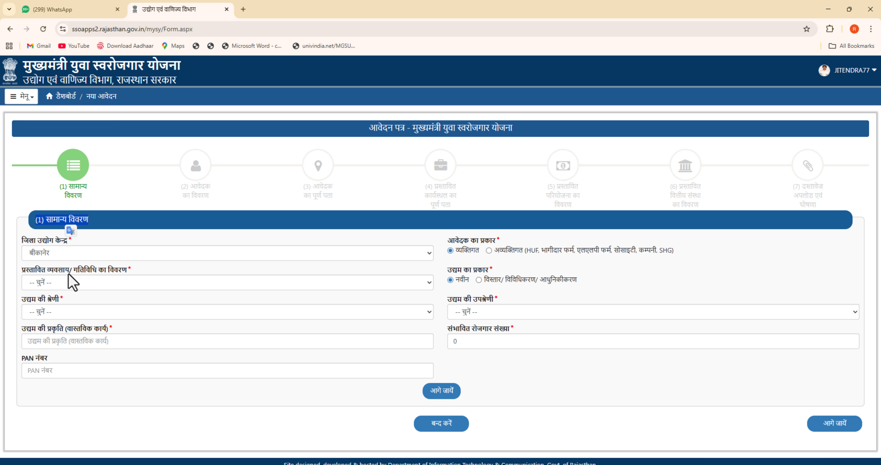
click(61, 285)
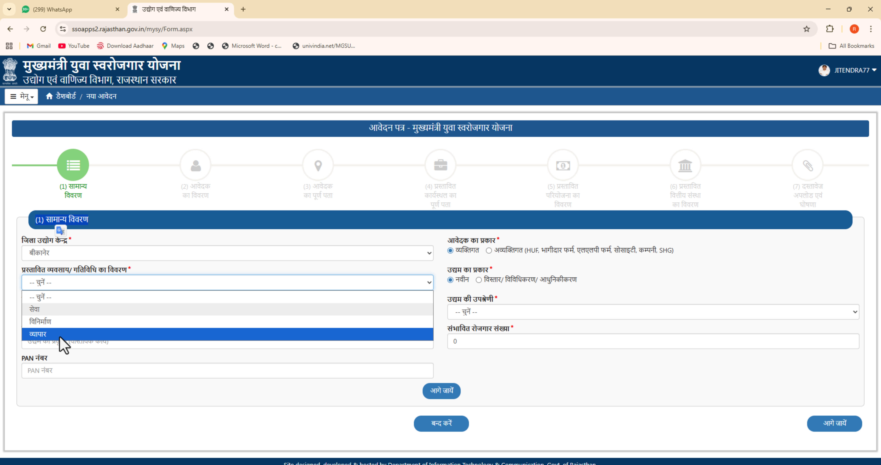
click(65, 312)
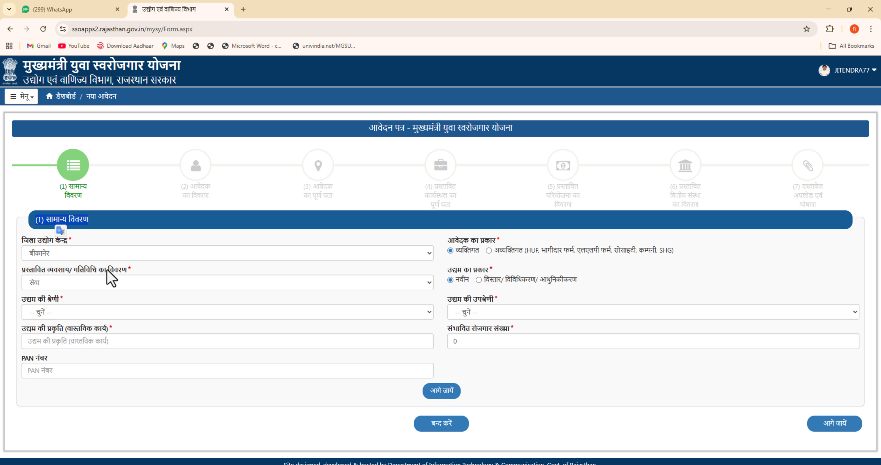
click(145, 268)
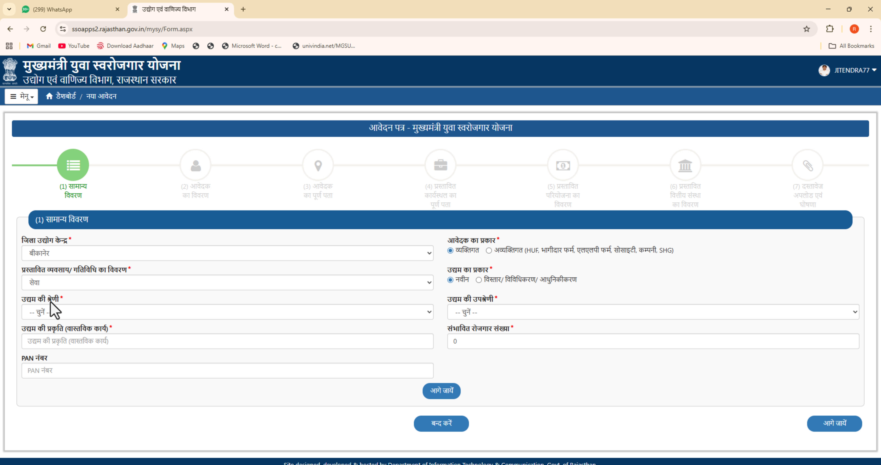
Set the enterprise category to कम्प्यूटर आधारित सेवायें with the software and e-commerce services subcategory
click(85, 317)
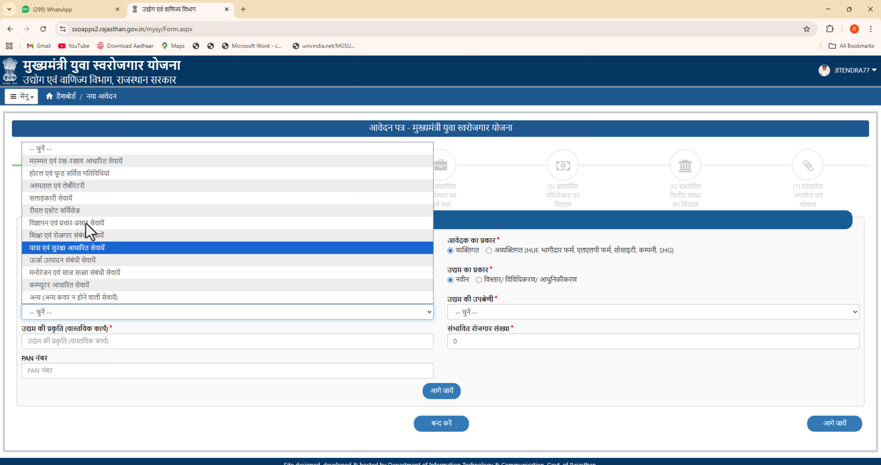
click(82, 302)
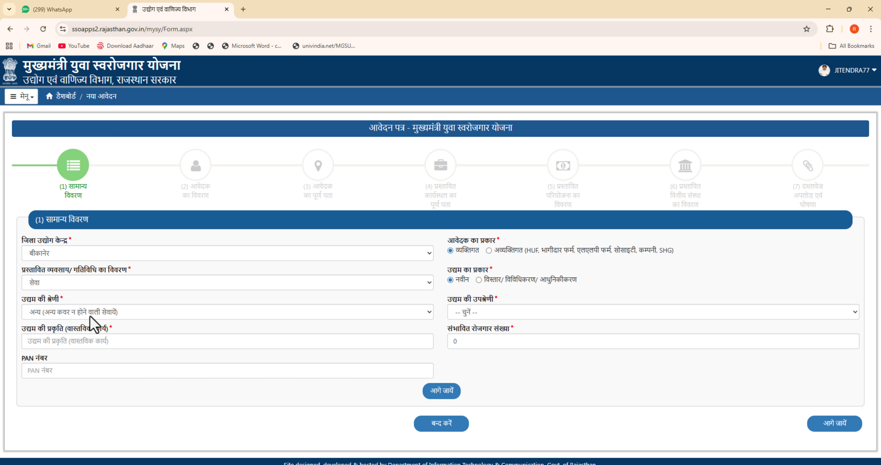
click(559, 315)
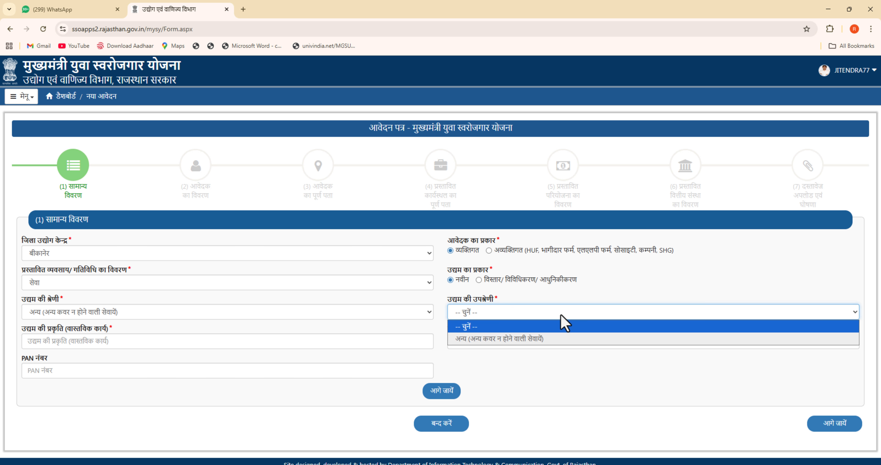
click(559, 338)
click(206, 340)
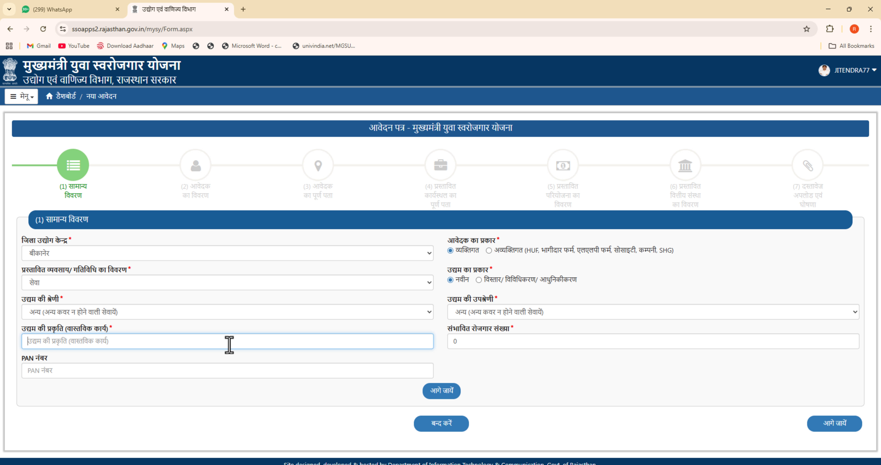
click(91, 312)
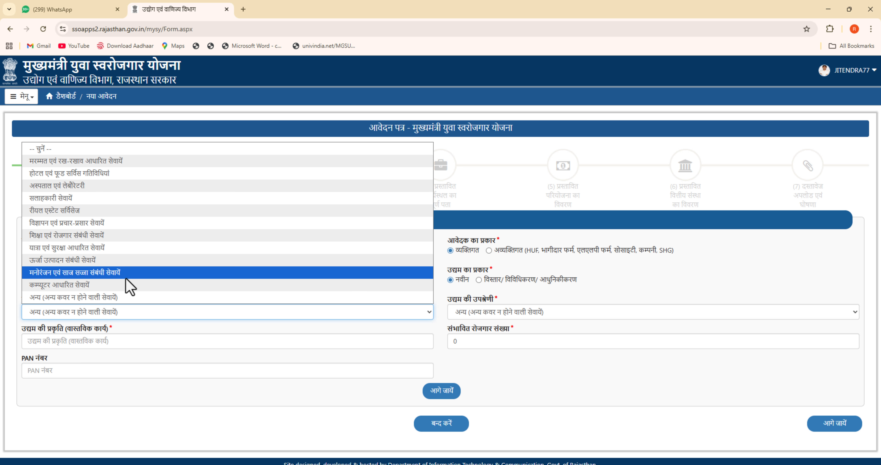
click(120, 286)
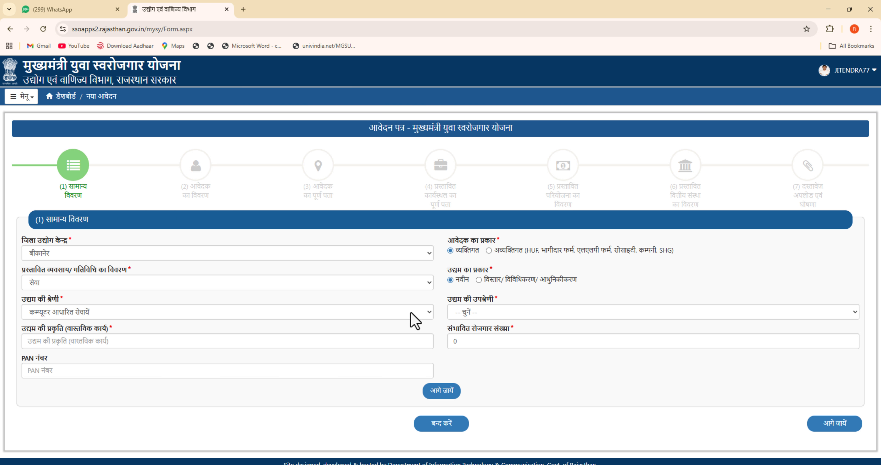
click(483, 312)
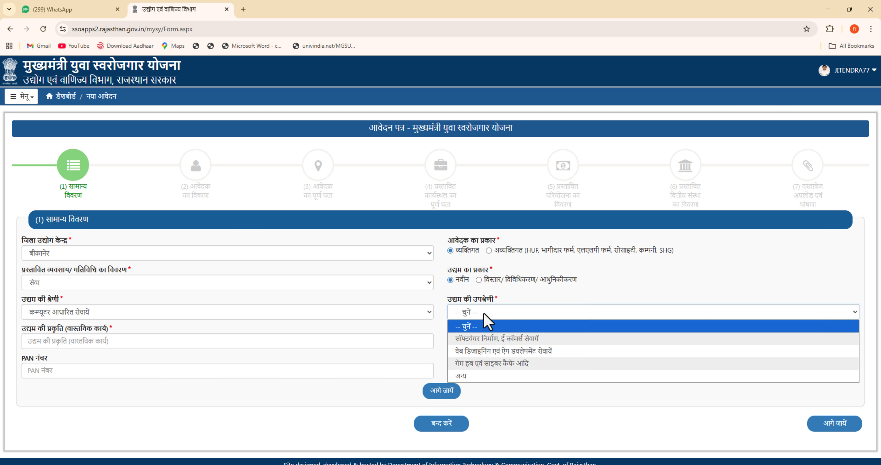
click(496, 340)
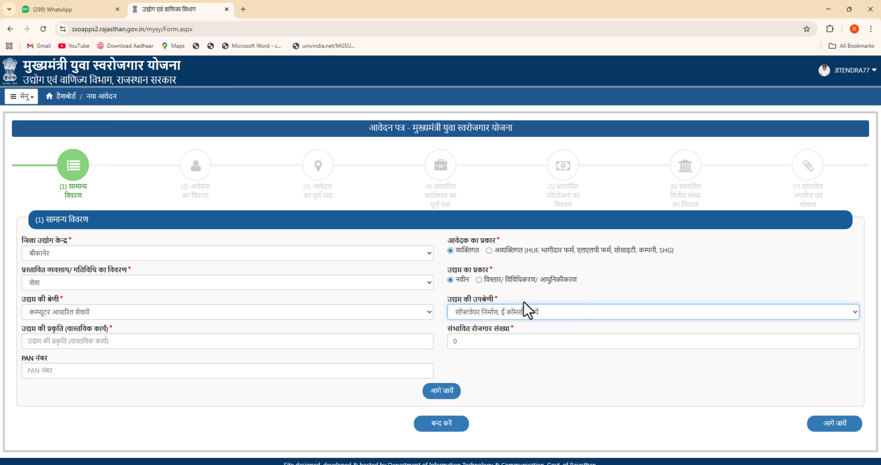
click(505, 312)
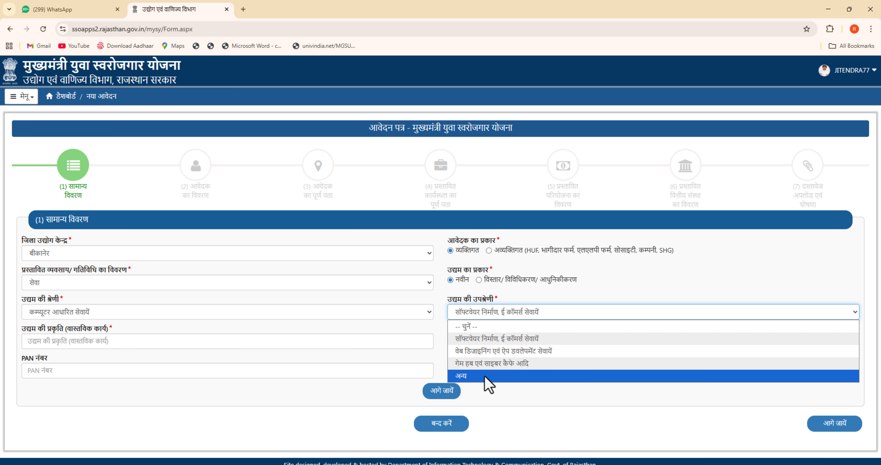
click(492, 410)
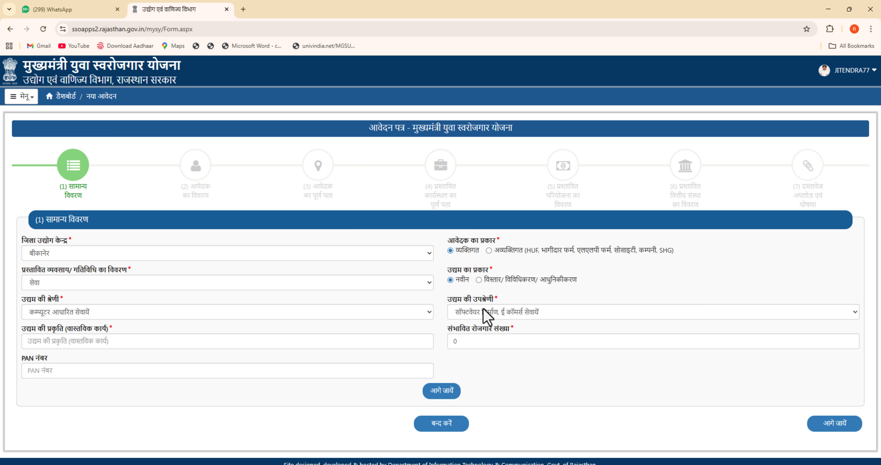
Enter EMITRA SHOP / CYBER CAFE as nature of work and 4 expected jobs
drag(24, 331, 131, 331)
click(131, 332)
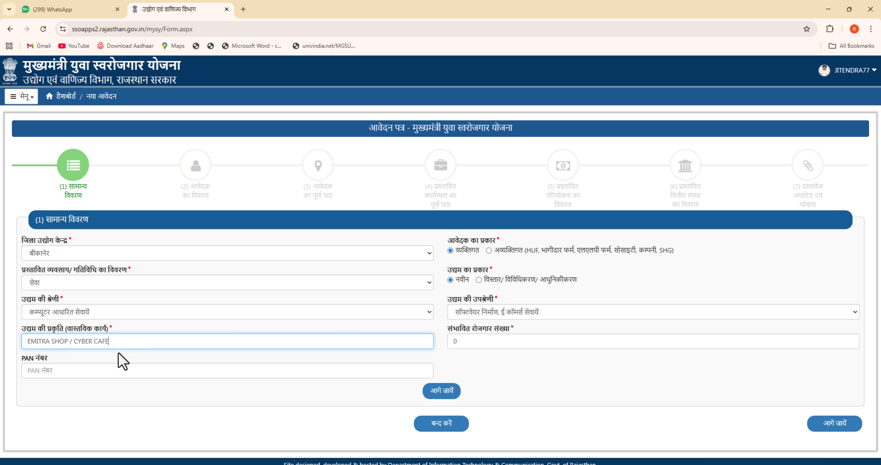
click(115, 354)
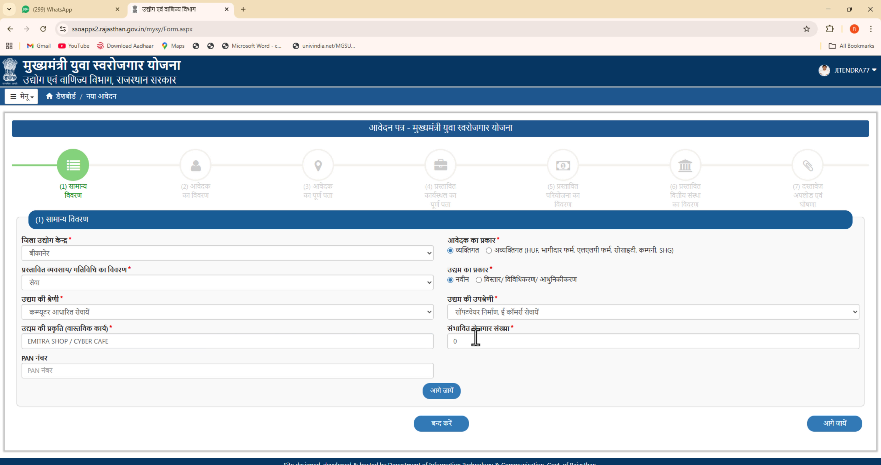
drag(444, 330, 516, 337)
click(451, 343)
text(4)
click(478, 365)
Enter SHRI BALAJI EMITRA as institution name and fetch the Jan Aadhaar family members
drag(25, 358, 51, 364)
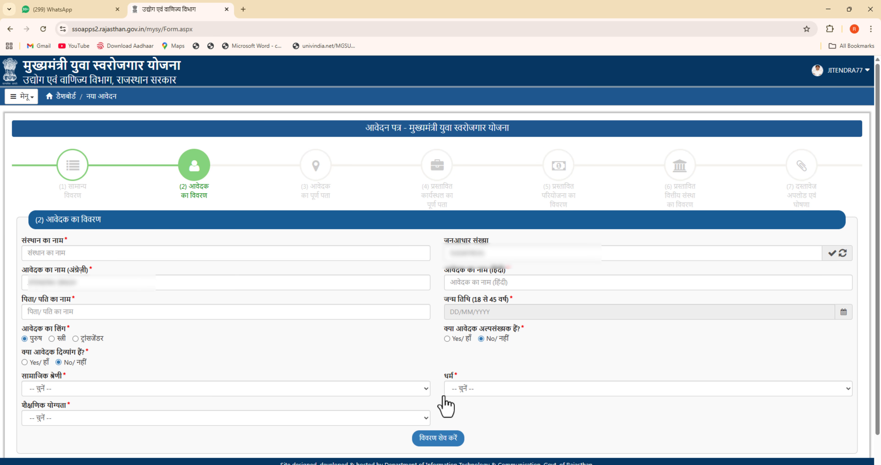
drag(24, 241, 68, 241)
click(74, 256)
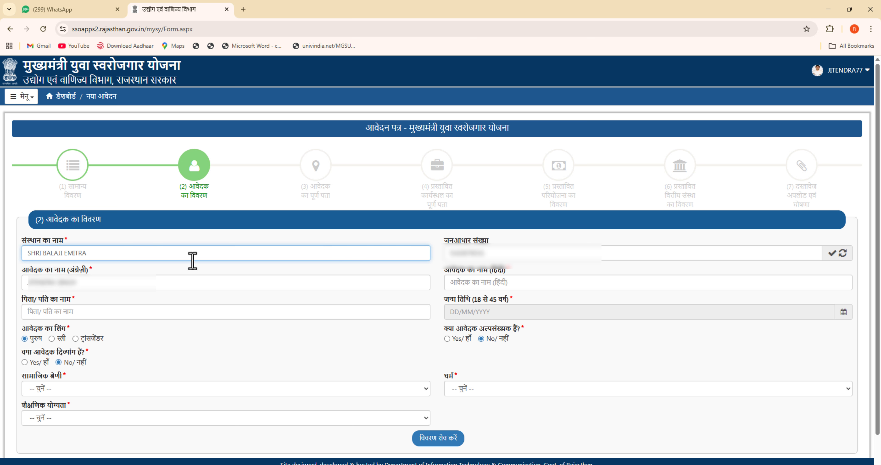
click(829, 250)
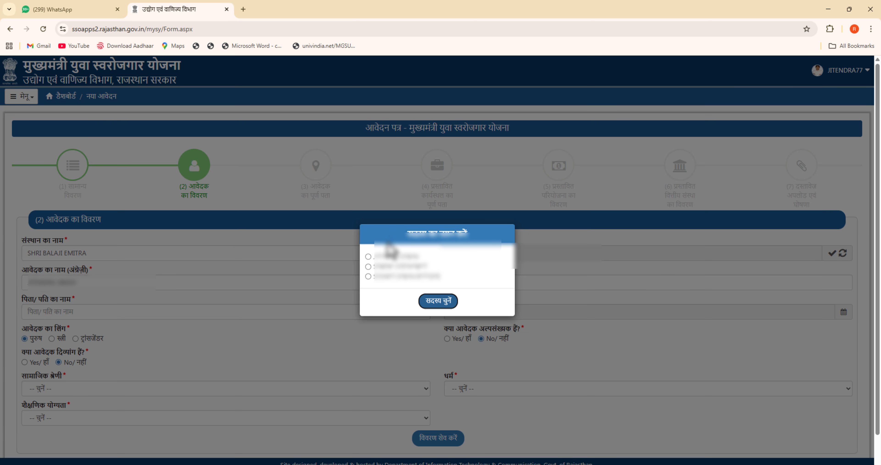
Select the first Jan Aadhaar family member, give consent, and verify using the received OTP
click(368, 256)
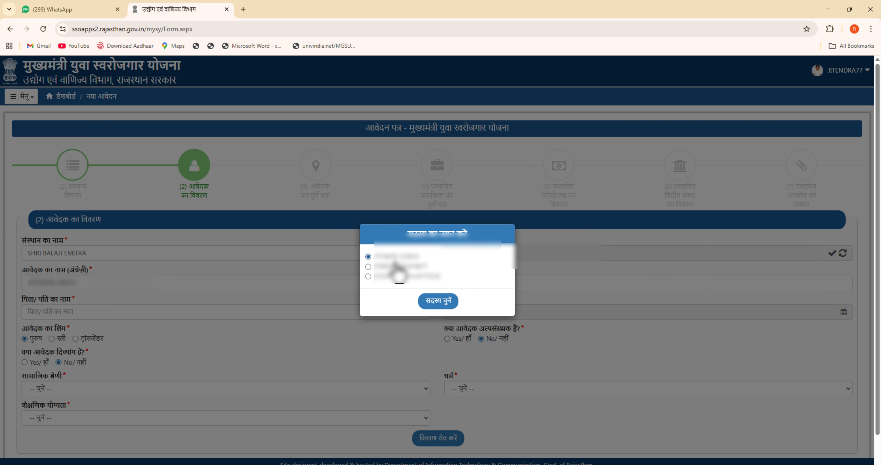
click(438, 306)
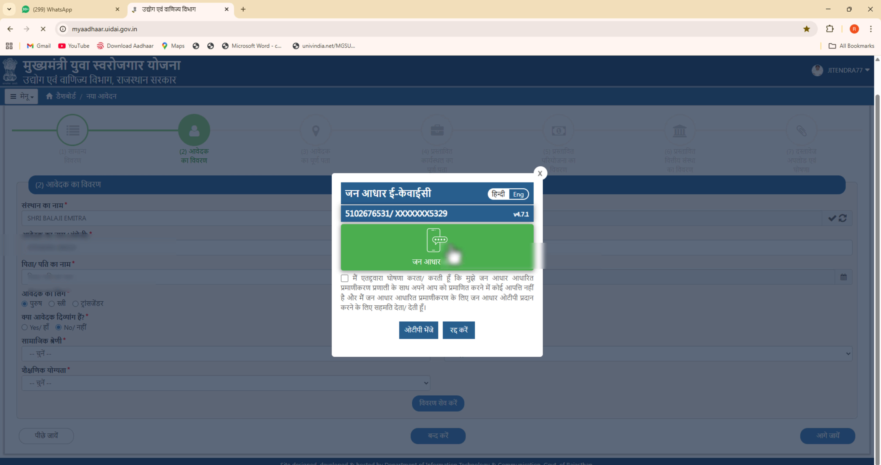
click(343, 278)
click(412, 333)
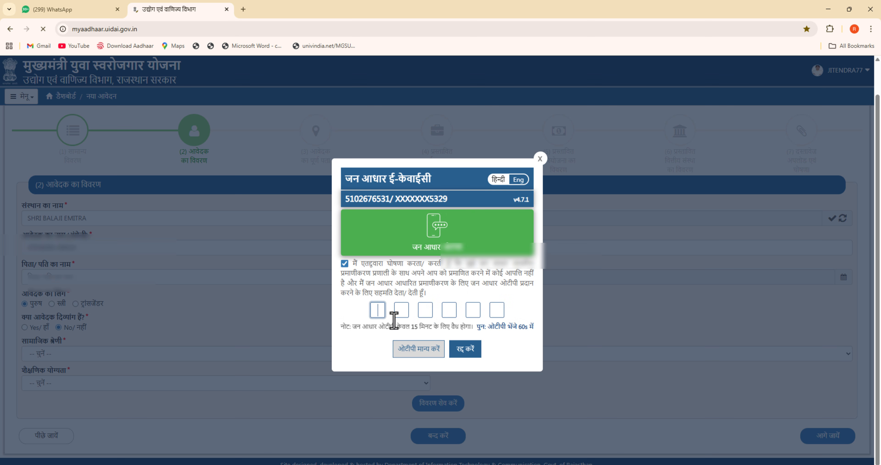
click(418, 349)
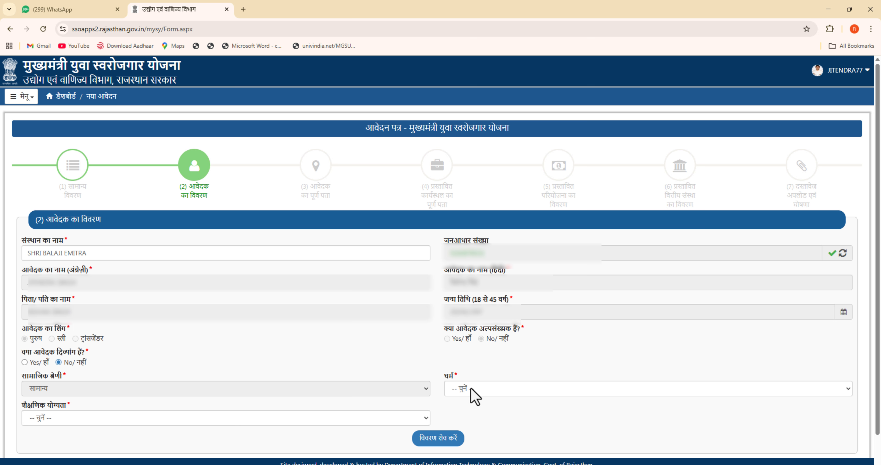
Set religion to हिन्दू and education to स्नातक और उससे अधिक, then save applicant details
click(475, 396)
click(476, 302)
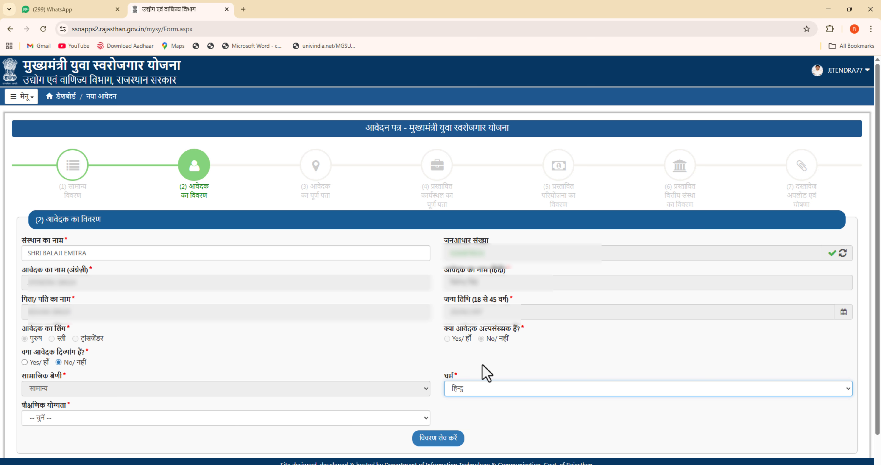
click(70, 424)
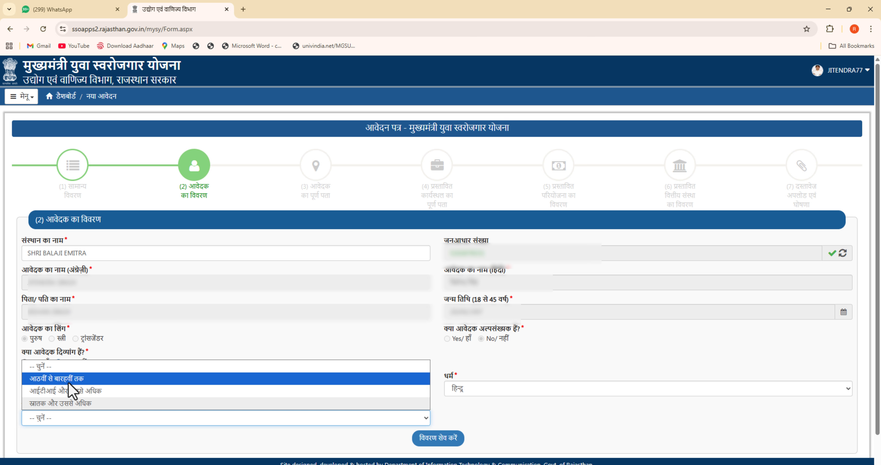
click(64, 404)
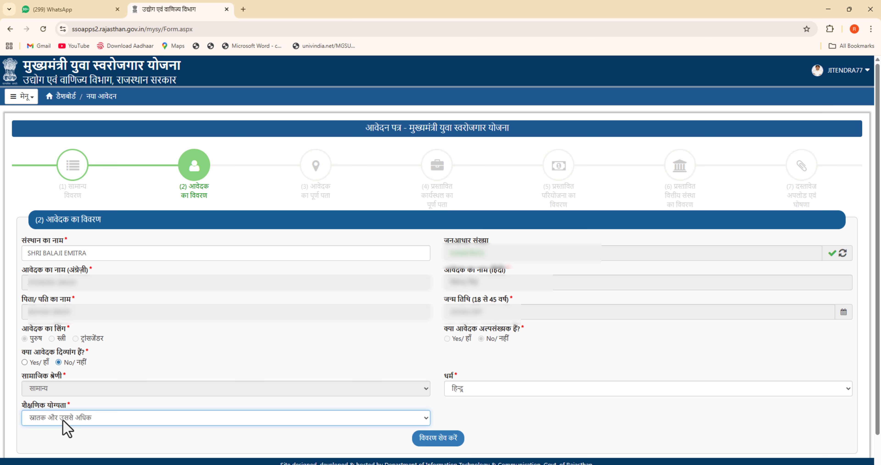
click(65, 441)
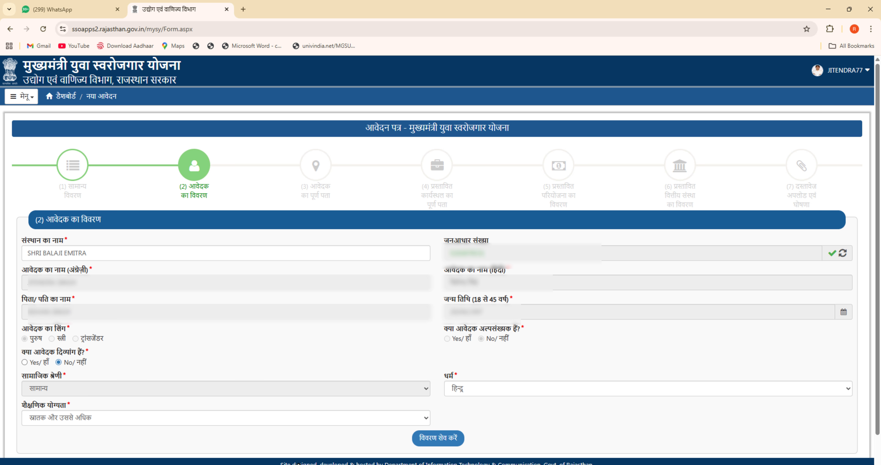
click(446, 441)
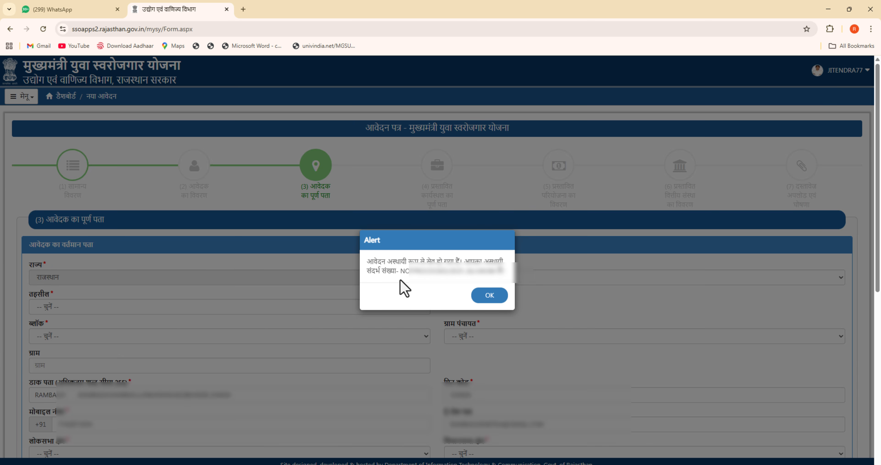
Dismiss the provisional-save alert and set the current address district to बीकानेर
drag(372, 261, 509, 282)
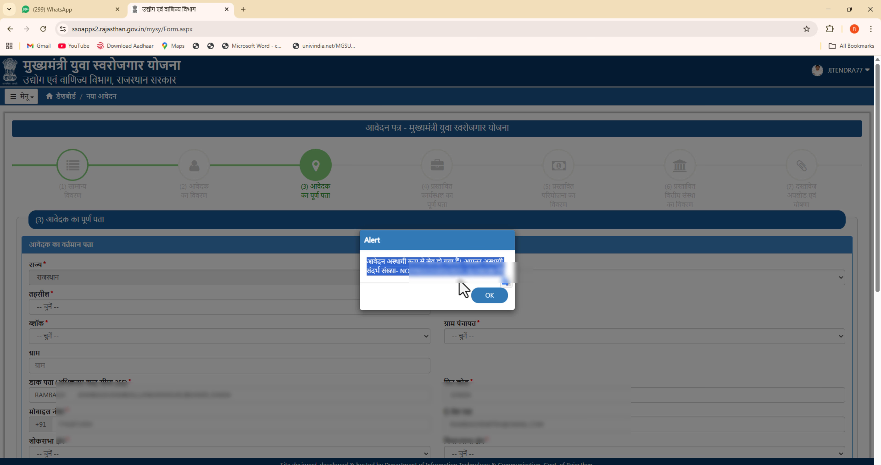
click(495, 300)
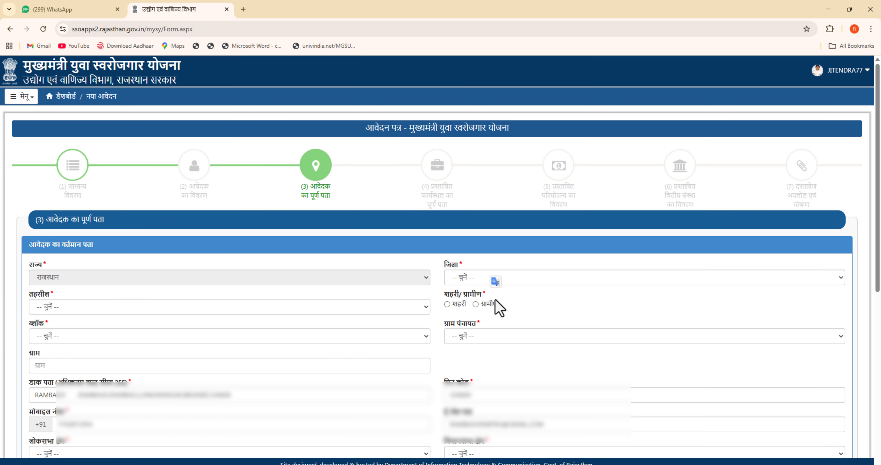
double_click(449, 265)
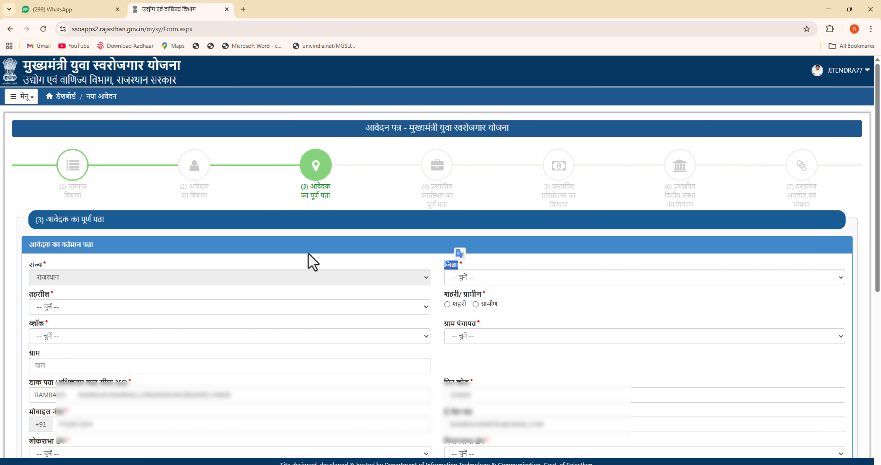
click(477, 281)
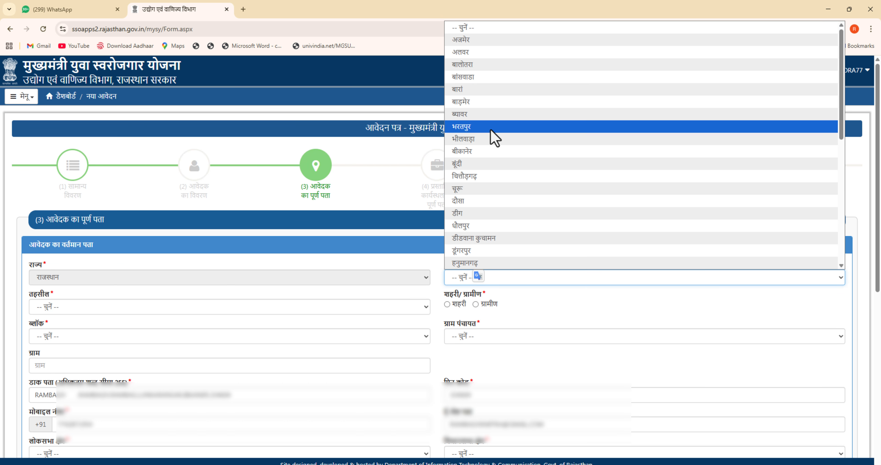
click(495, 151)
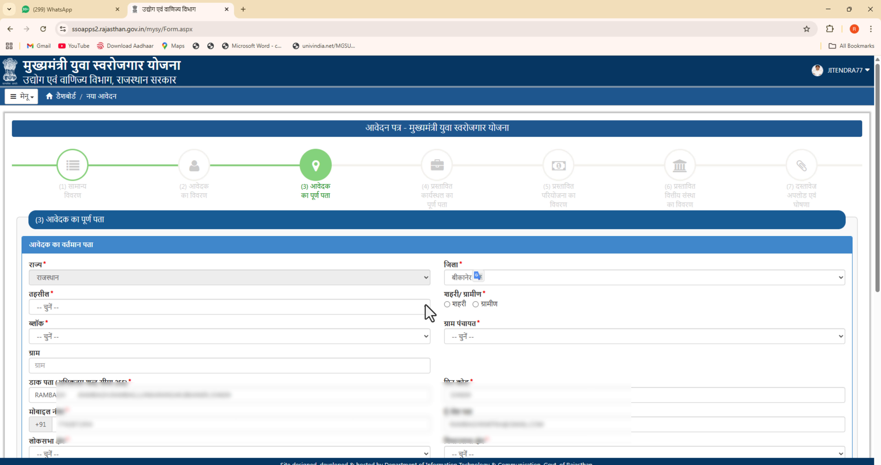
Set tahsil लूनकरनसर, rural area, block लूनकरनसर and gram panchayat रामबाग
click(64, 309)
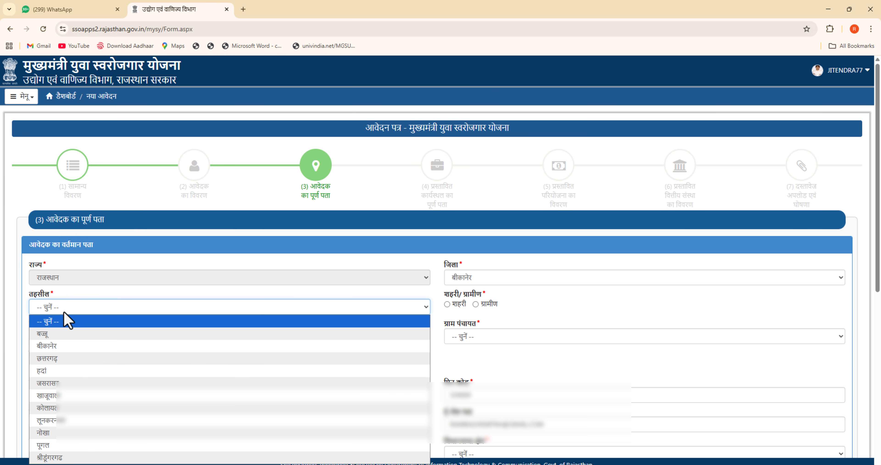
click(76, 425)
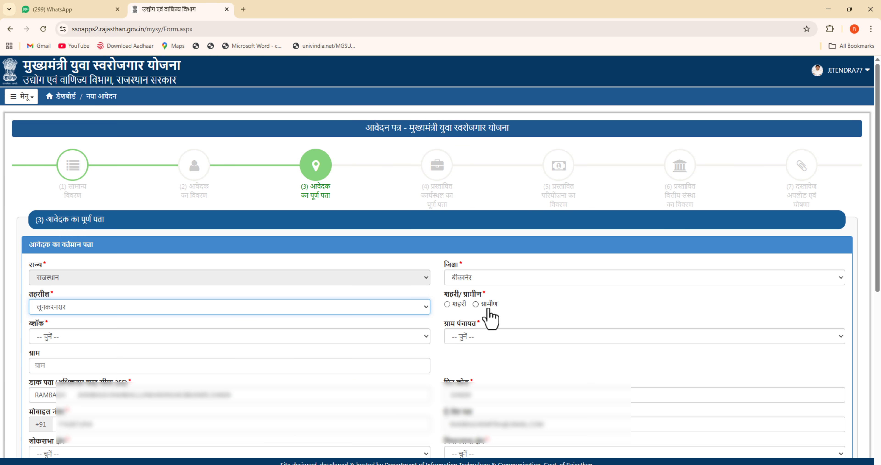
click(475, 304)
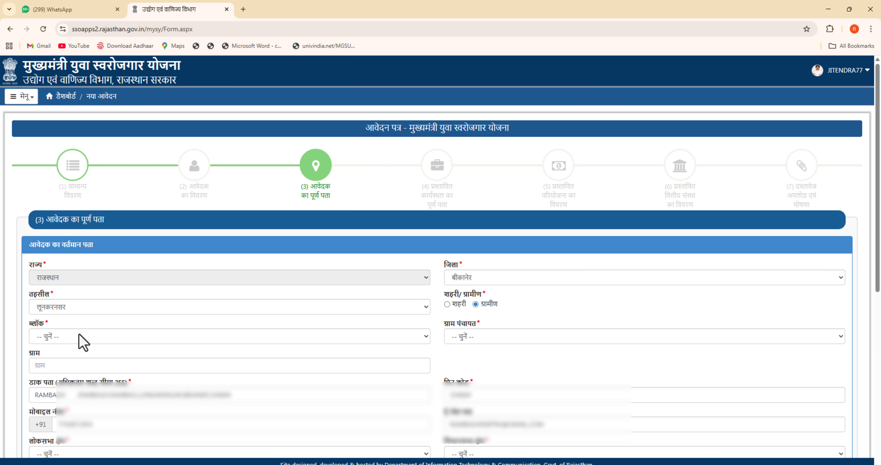
click(83, 335)
click(90, 274)
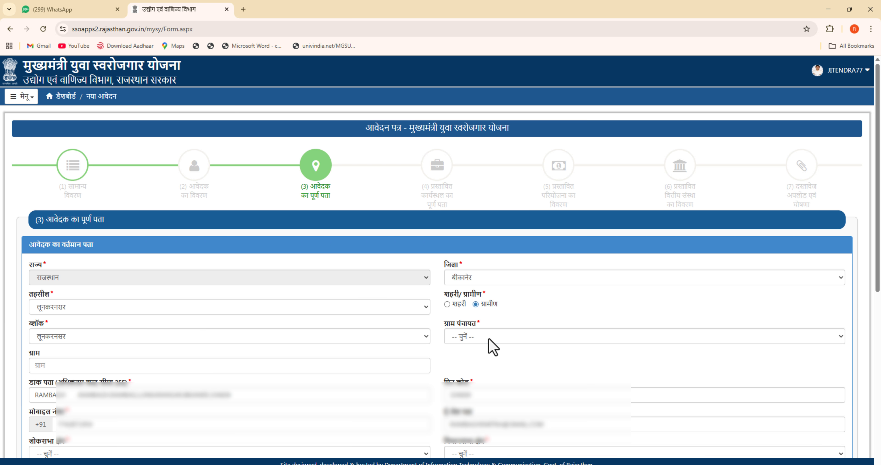
click(488, 339)
scroll(516, 236, down, 5)
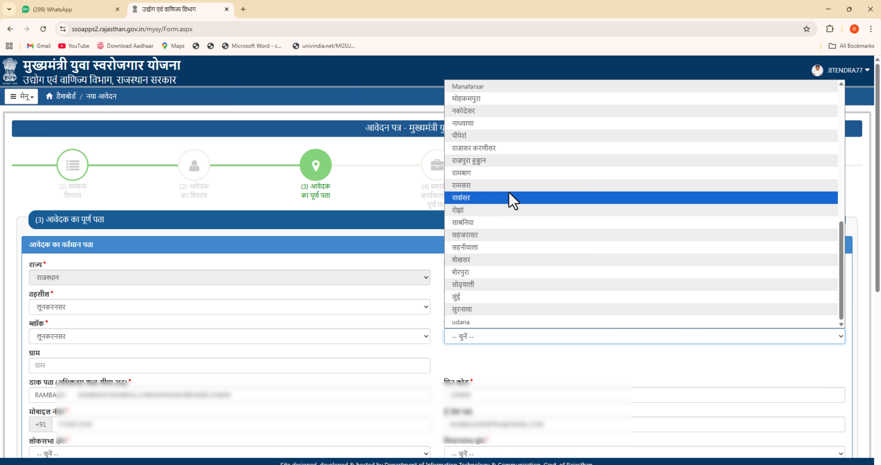
click(514, 173)
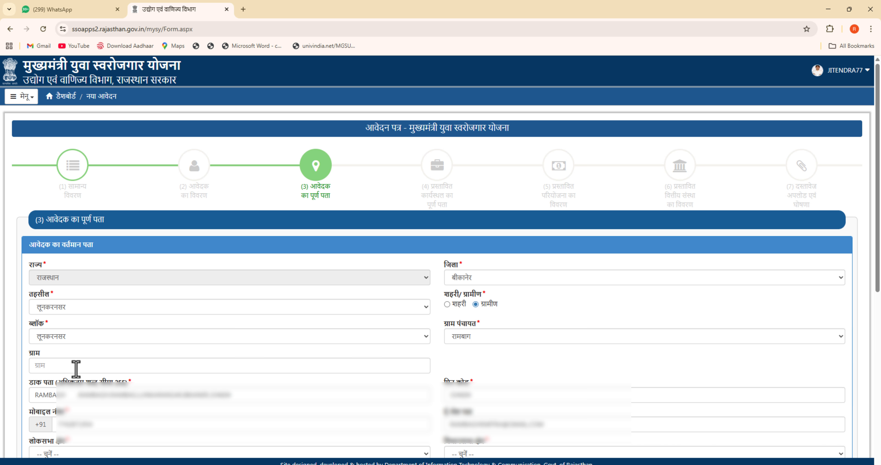
Choose बीकानेर as Lok Sabha and लूनकरनसर as Vidhan Sabha constituency for the current address
scroll(76, 368, down, 6)
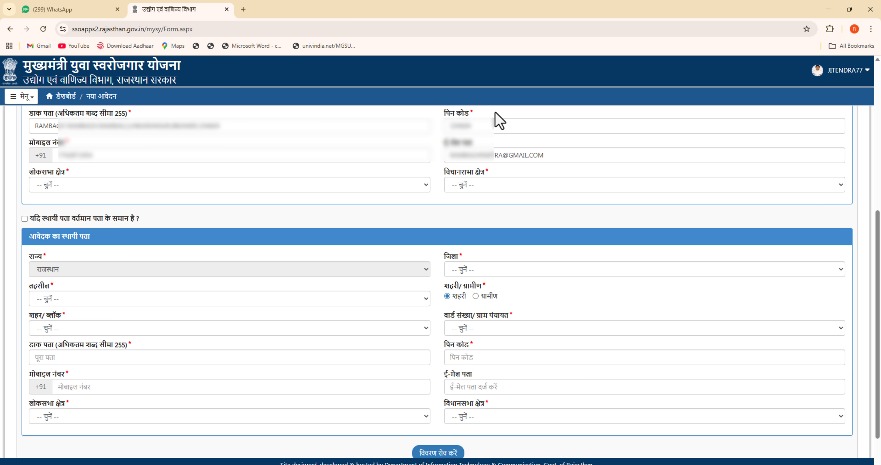
drag(450, 113, 469, 113)
drag(45, 142, 58, 143)
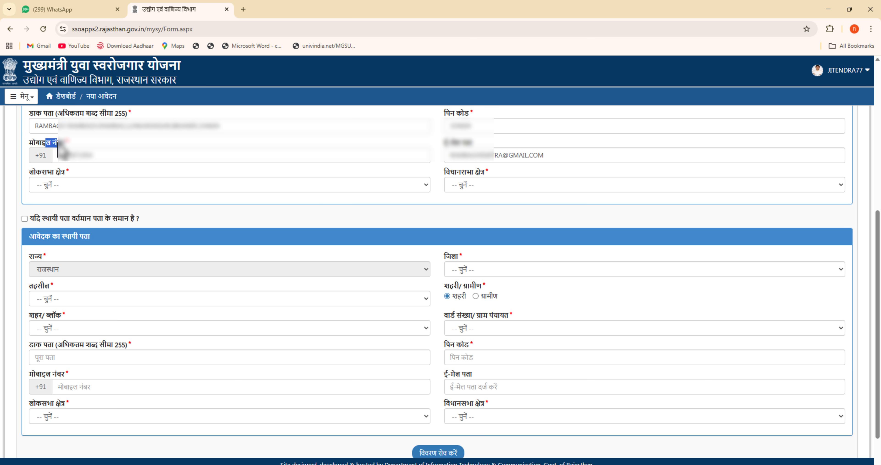
drag(455, 144, 465, 145)
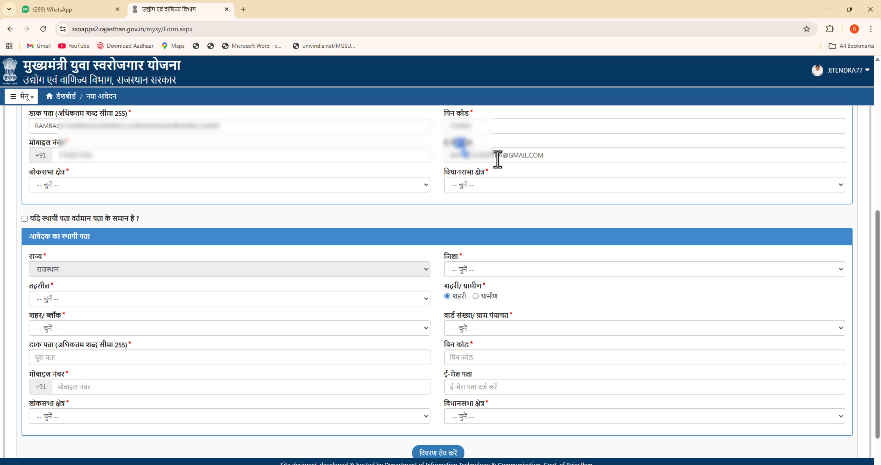
click(101, 186)
click(92, 285)
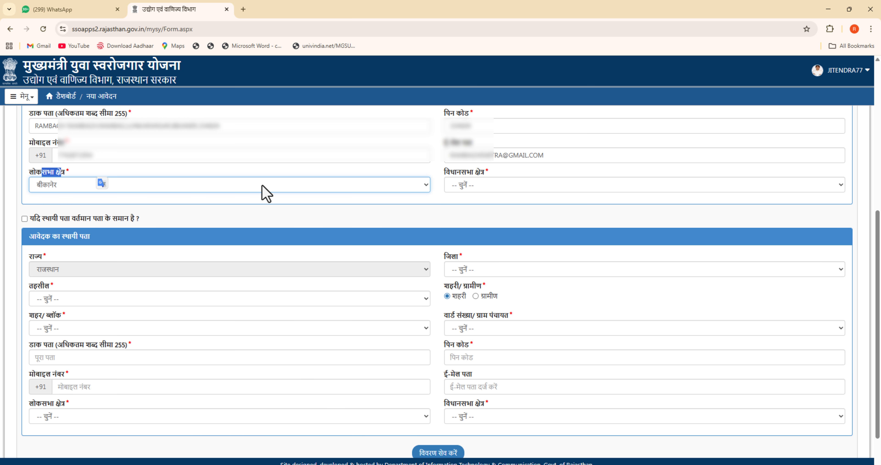
click(556, 188)
scroll(520, 374, down, 20)
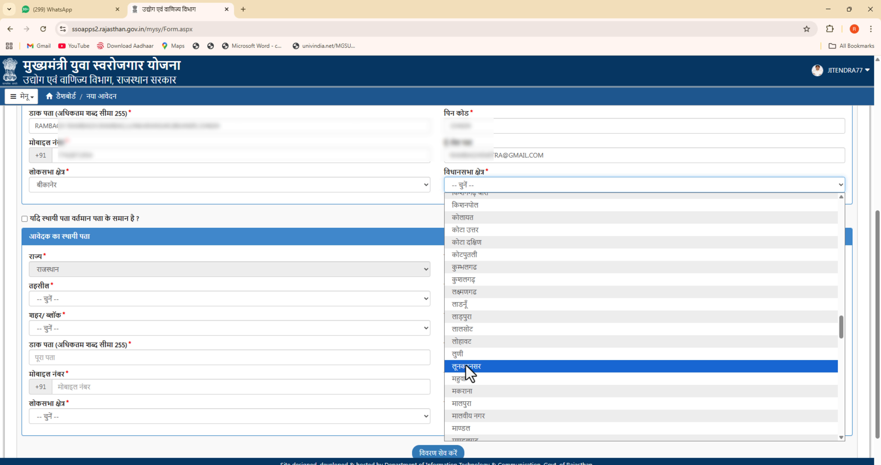
click(464, 367)
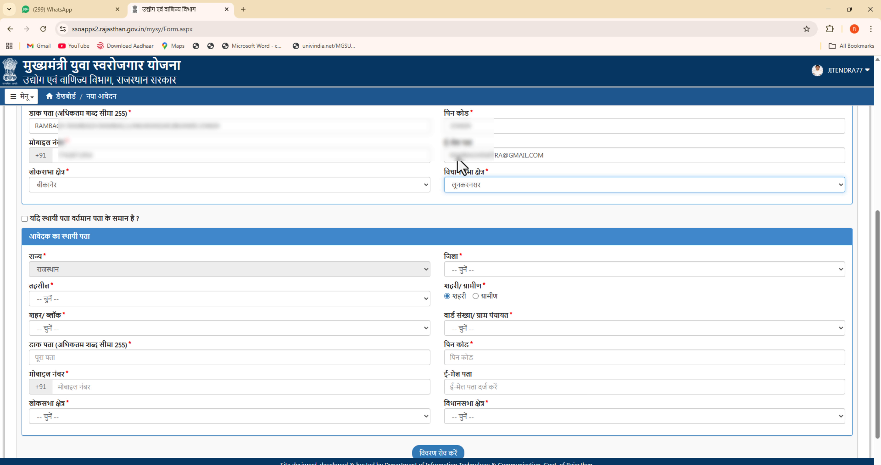
Mark the permanent address as same as current and save the address details
click(444, 226)
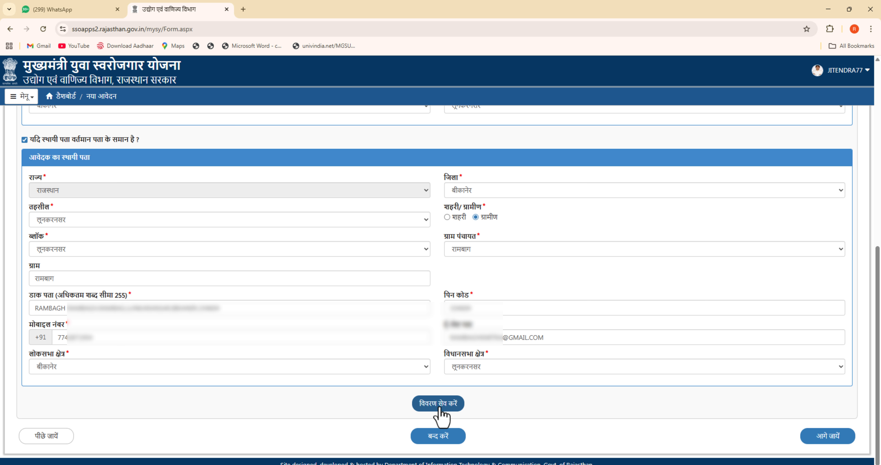
click(440, 406)
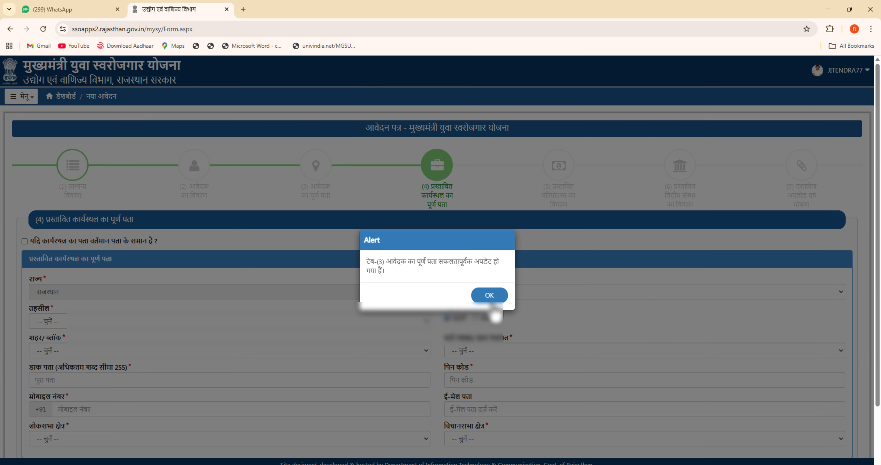
Acknowledge the saved alert and save the workplace address as the current address
click(492, 299)
scroll(496, 363, down, 2)
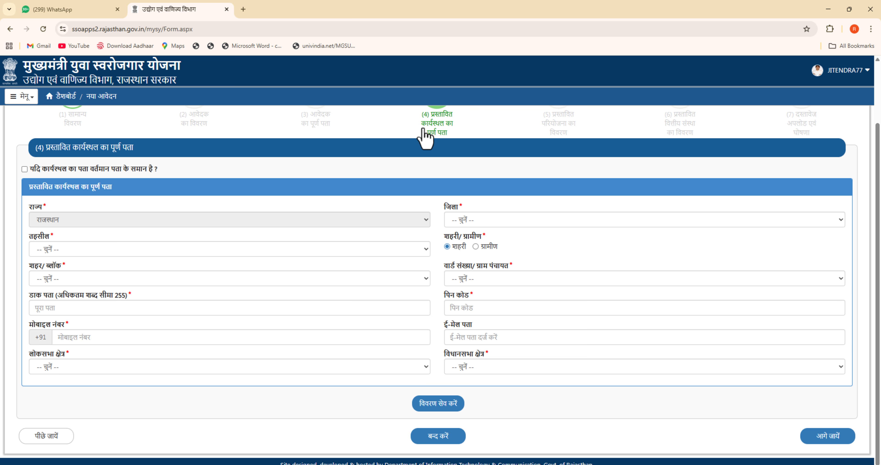
scroll(429, 136, up, 1)
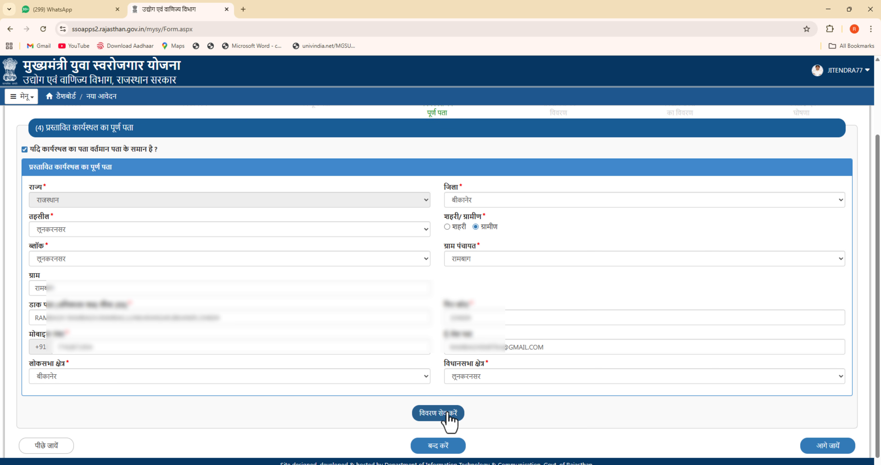
click(447, 413)
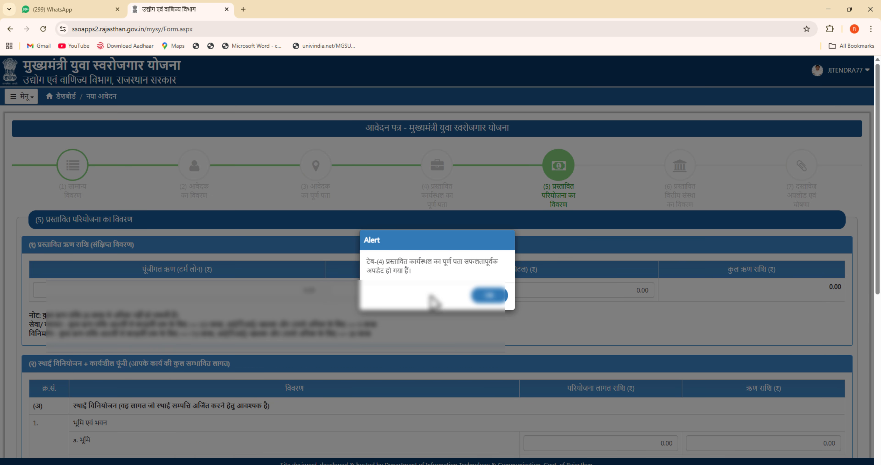
Dismiss the address-saved alert and read the term loan heading and 10 lakh cap note
click(489, 296)
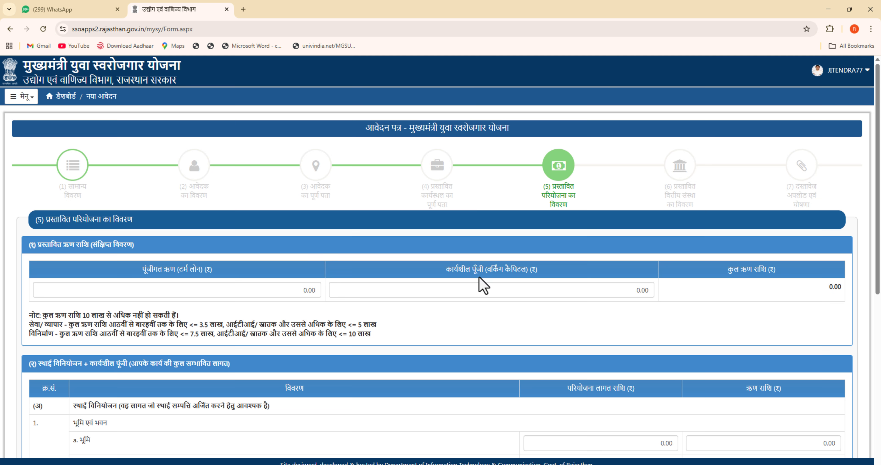
drag(176, 271, 201, 272)
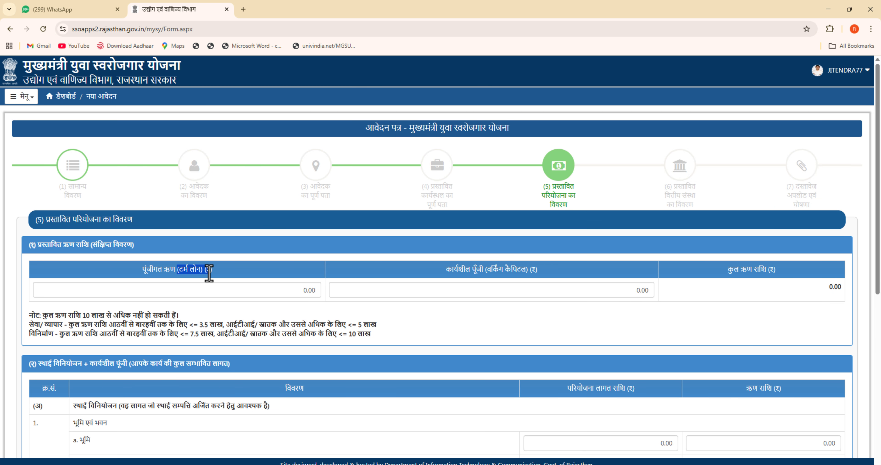
drag(209, 274, 209, 273)
drag(44, 314, 179, 315)
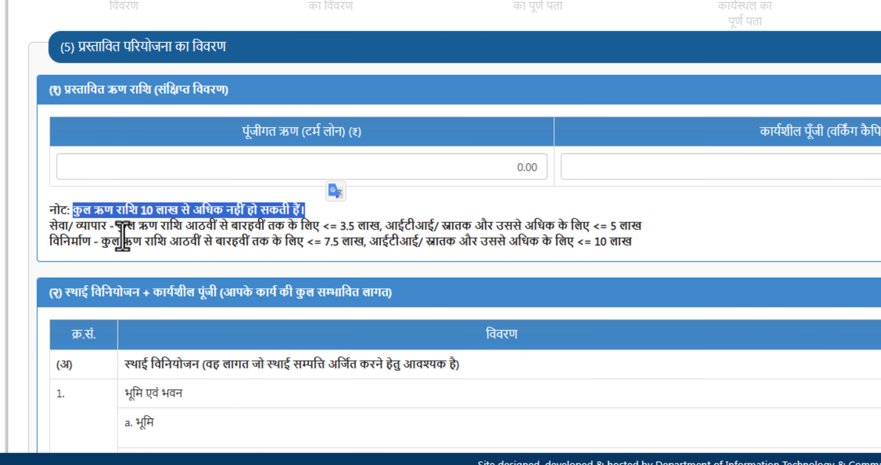
Read the service/trade loan limit and the 7.5 lakh manufacturing limit notes
drag(34, 301, 37, 303)
drag(56, 229, 643, 229)
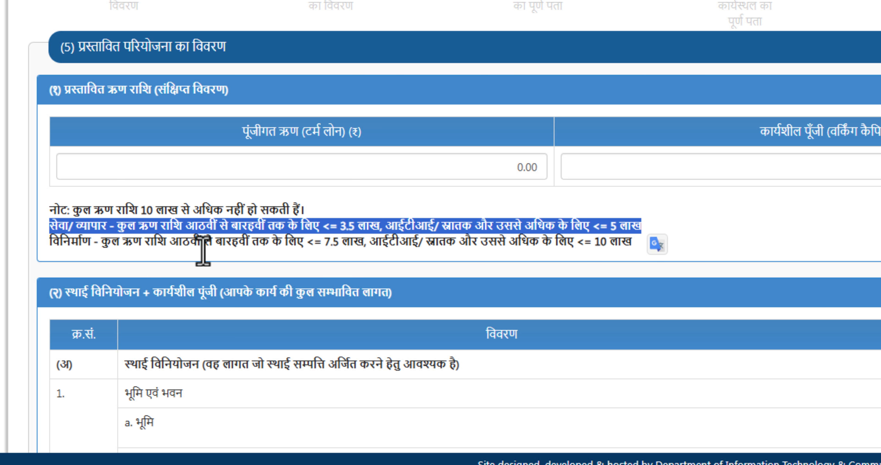
double_click(328, 242)
drag(438, 254, 625, 249)
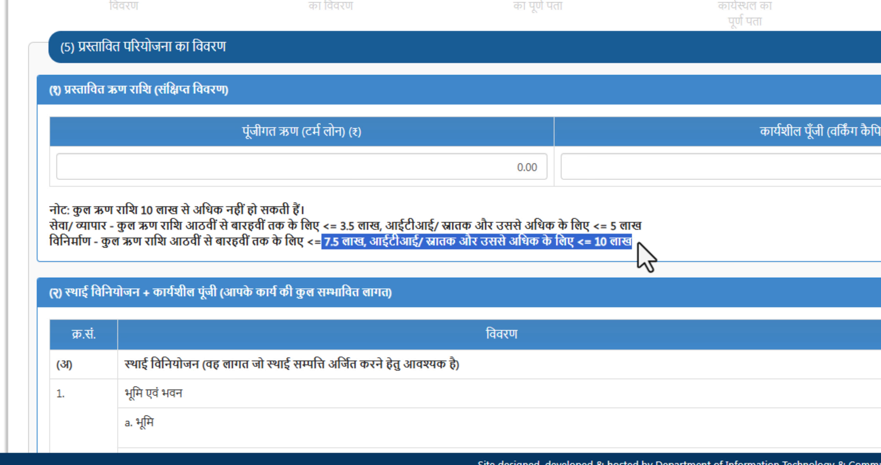
click(471, 265)
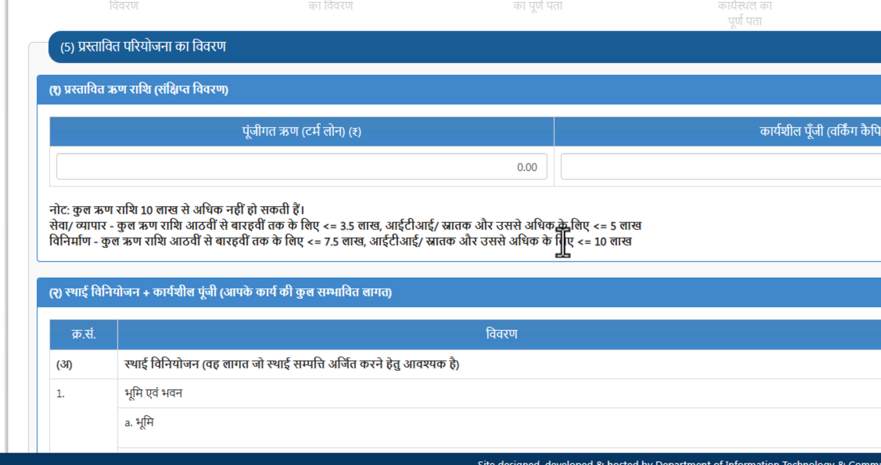
drag(277, 132, 366, 144)
Enter a 100000 term loan and 50000 working capital, giving a 150000.00 total loan
double_click(534, 167)
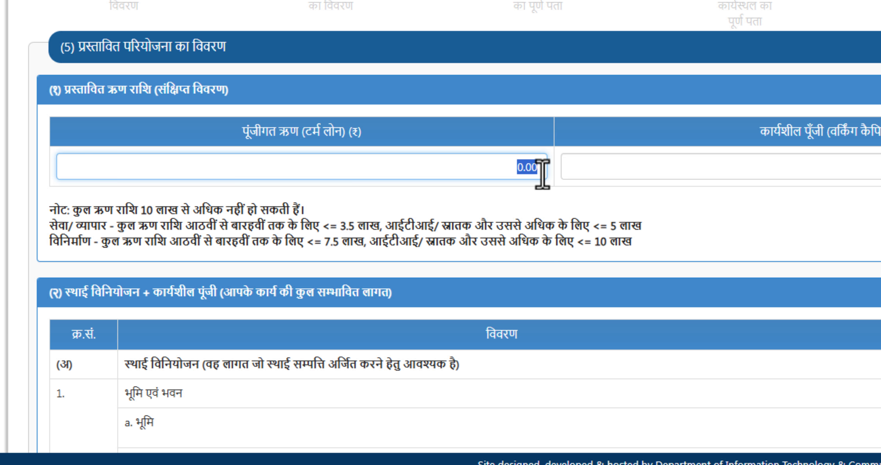
text(100000)
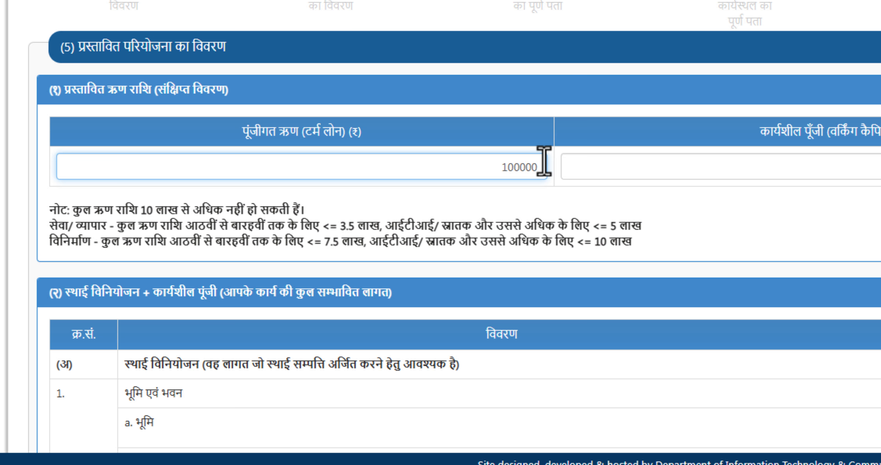
drag(773, 133, 852, 147)
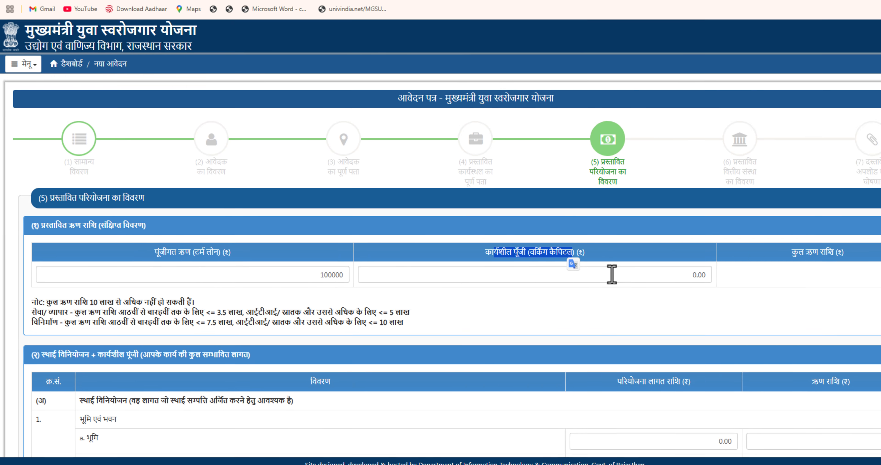
double_click(680, 277)
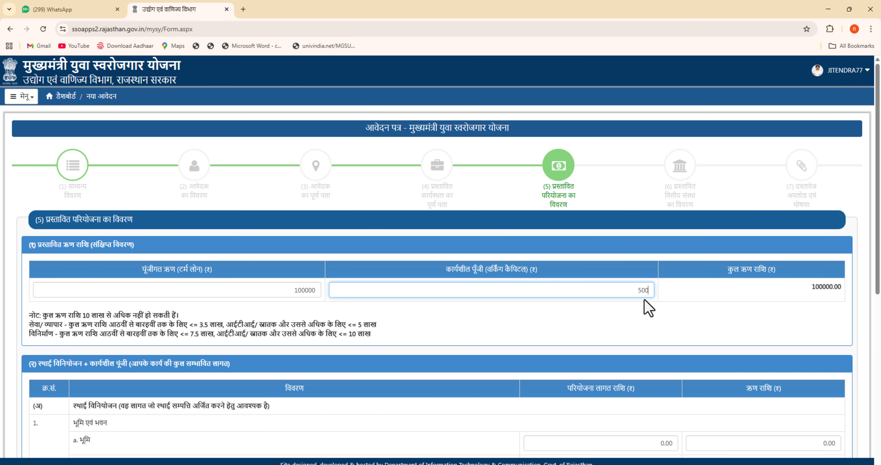
click(623, 325)
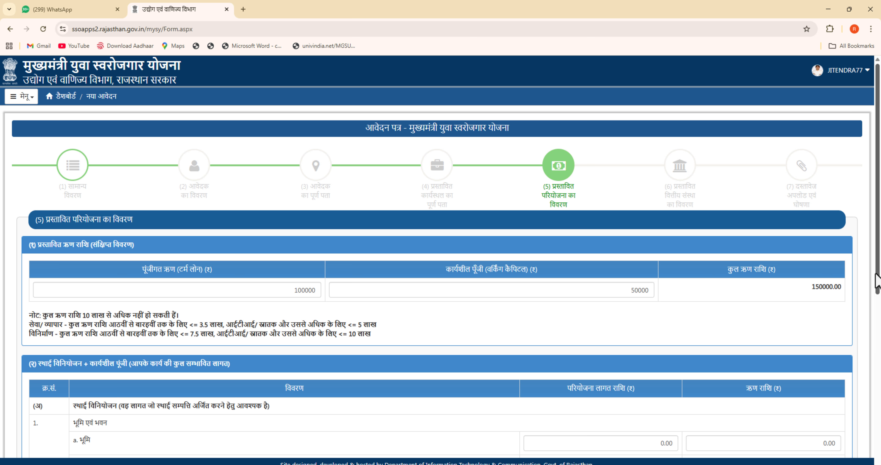
drag(876, 280, 872, 414)
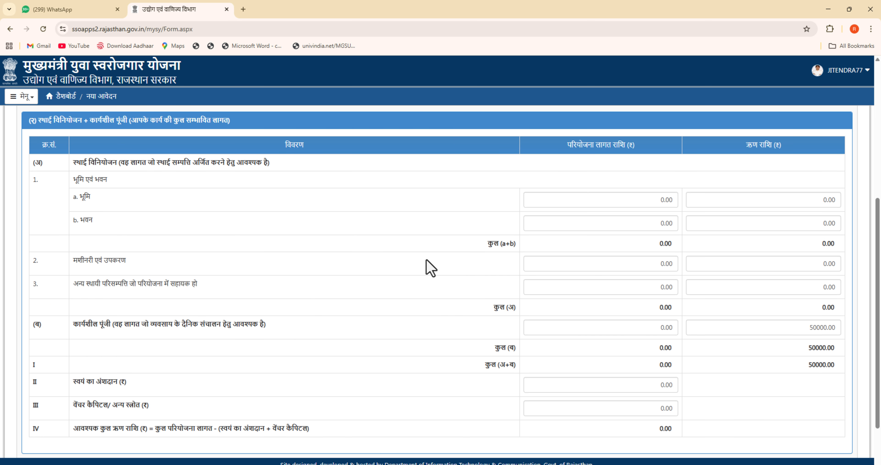
Enter 20000 as both the building (भवन) project cost and its loan amount
scroll(428, 197, down, 1)
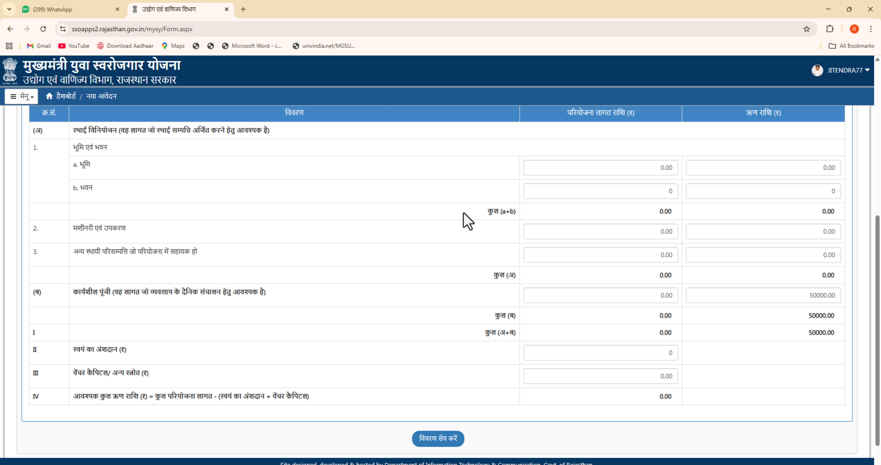
double_click(81, 189)
click(631, 198)
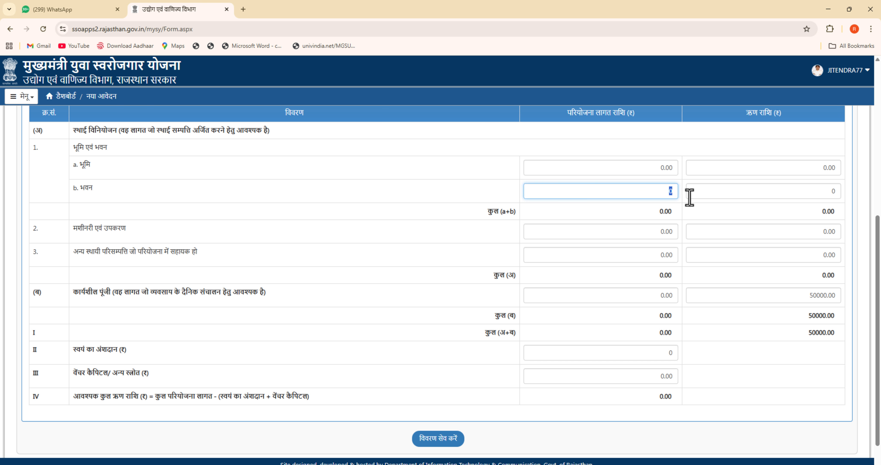
text(20000)
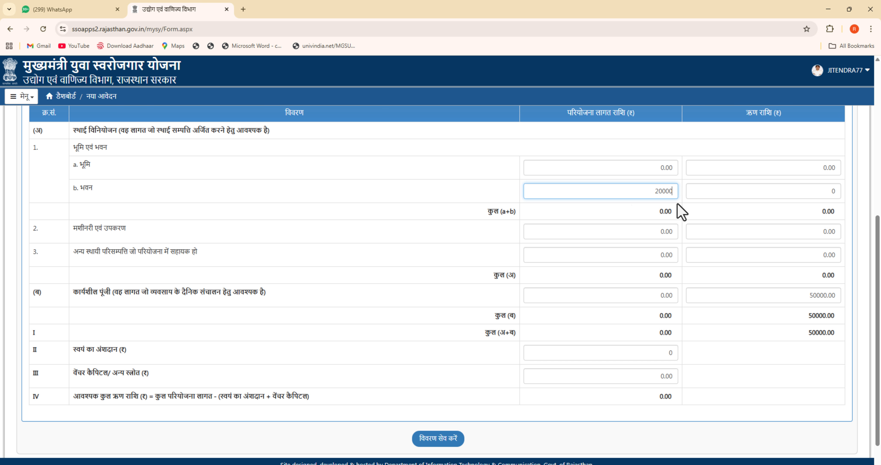
click(680, 212)
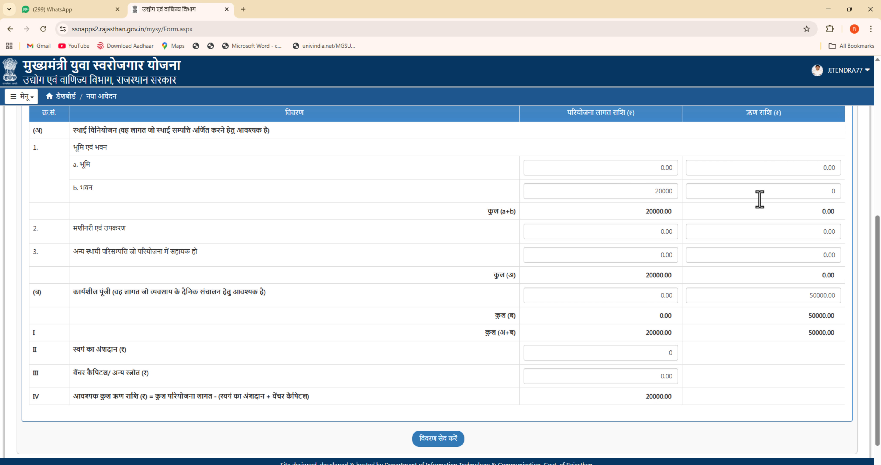
click(802, 192)
text(20000)
click(839, 202)
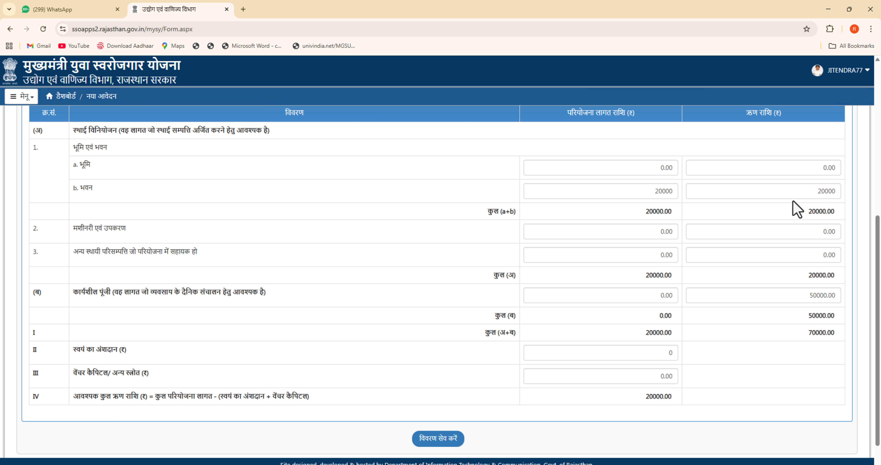
drag(72, 228, 127, 228)
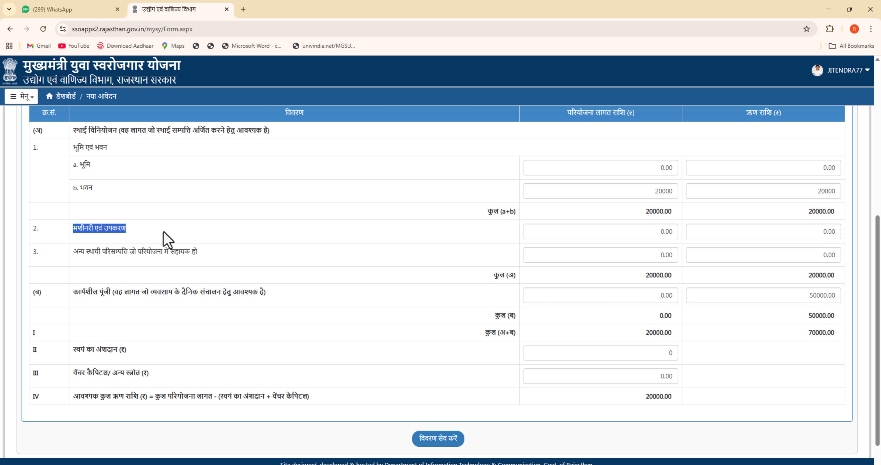
Set the machinery project cost and loan amount to 80000
click(665, 237)
text(80000)
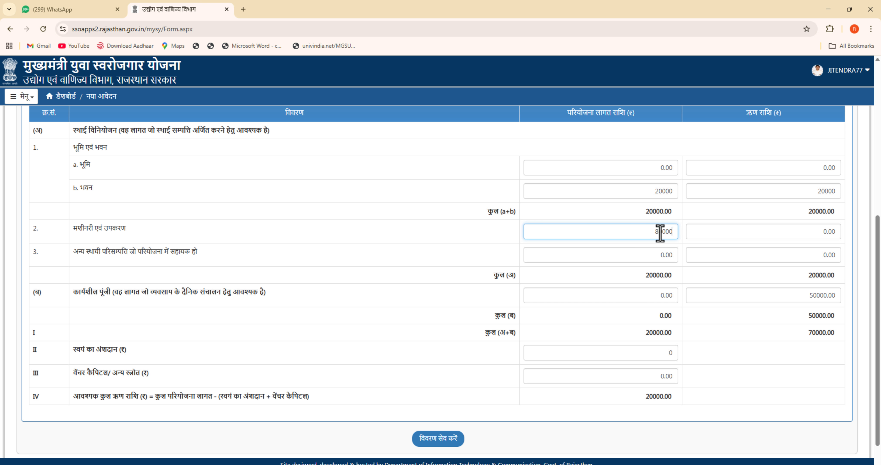
click(808, 235)
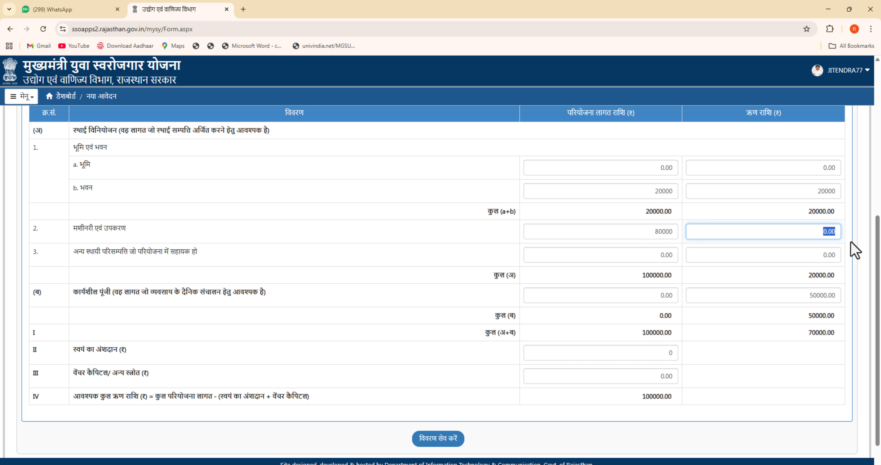
click(837, 243)
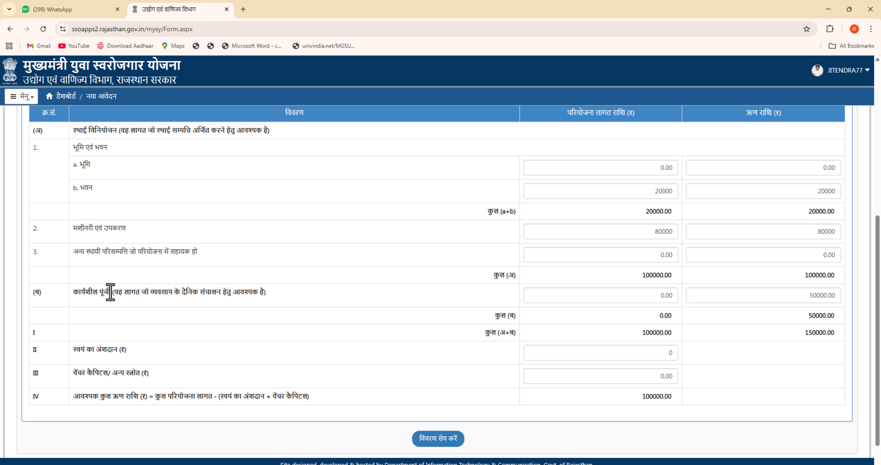
Enter 50000 as the working capital project cost and check both grand totals reach 150000
drag(82, 292, 313, 296)
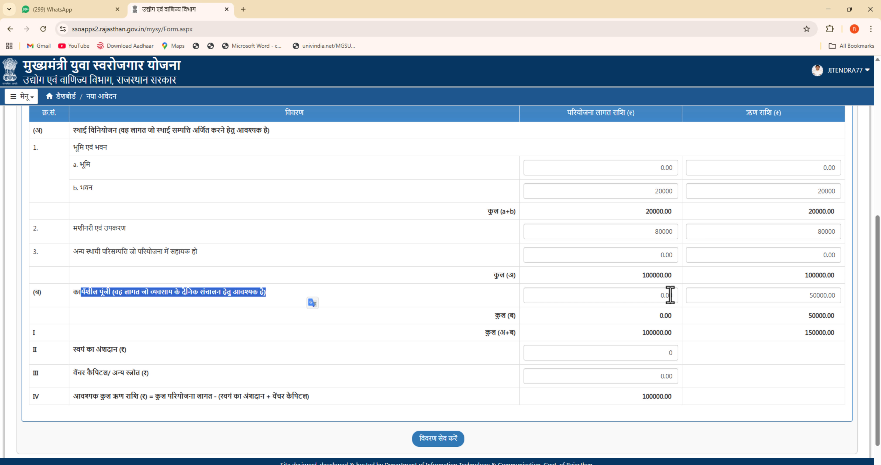
click(651, 295)
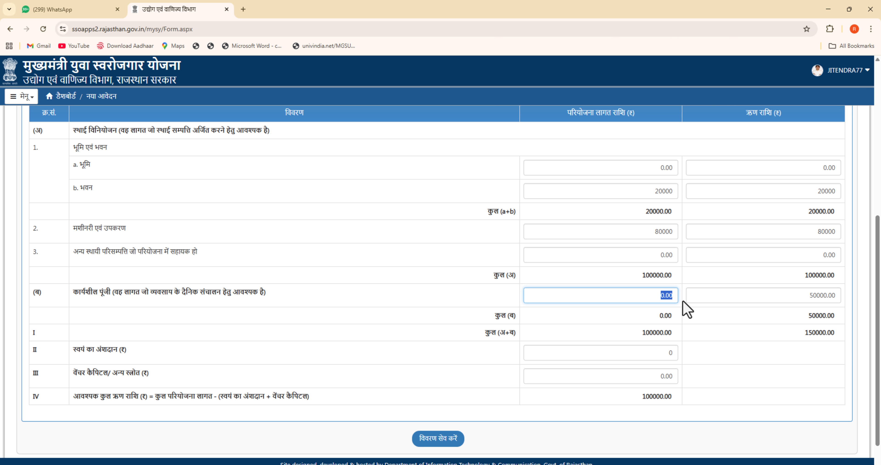
text(50000)
click(694, 314)
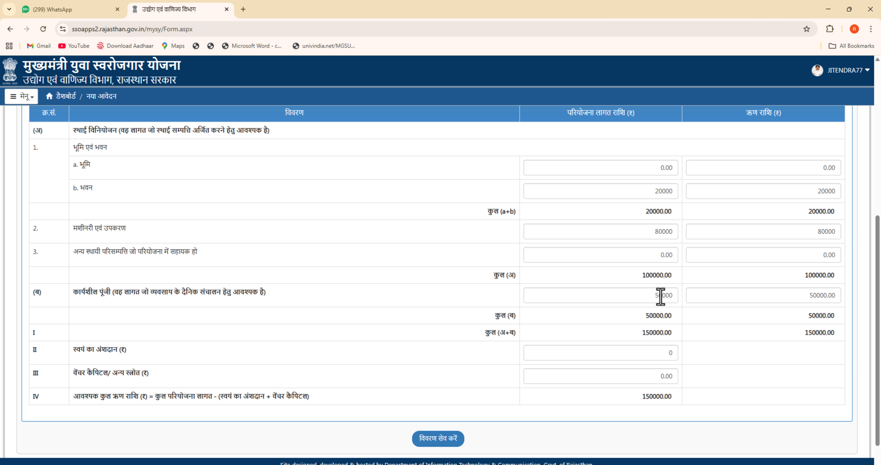
drag(782, 297, 817, 294)
click(812, 295)
drag(804, 333, 830, 333)
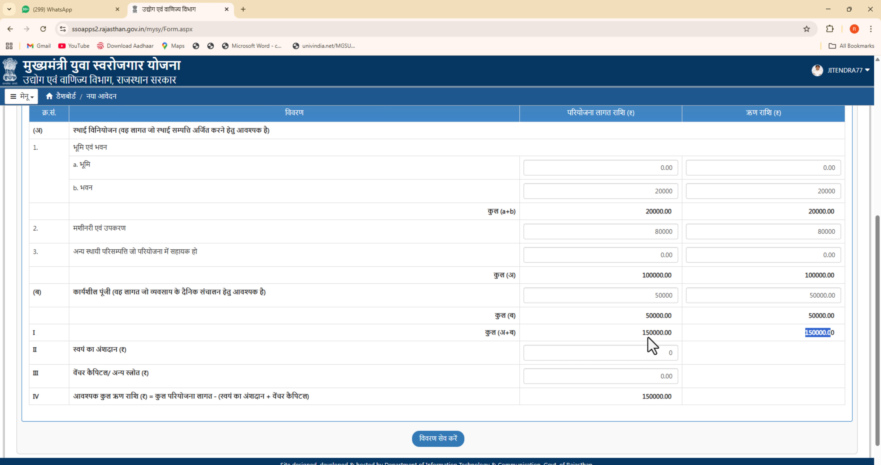
drag(640, 332, 667, 332)
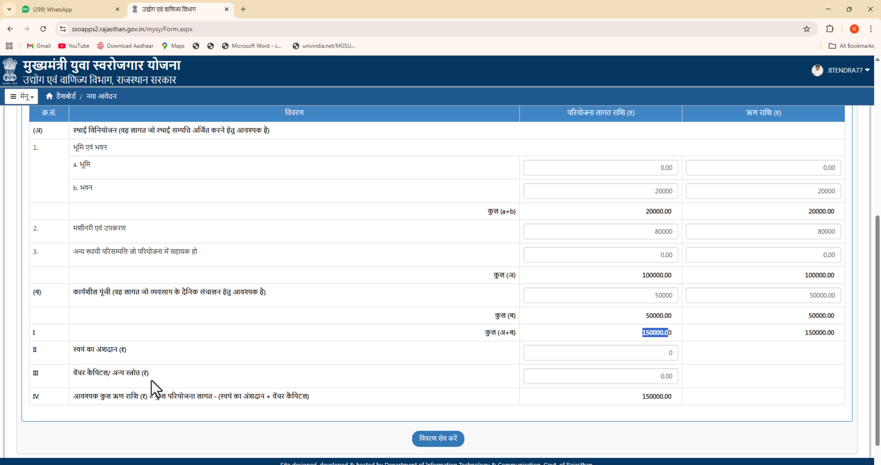
drag(72, 349, 144, 357)
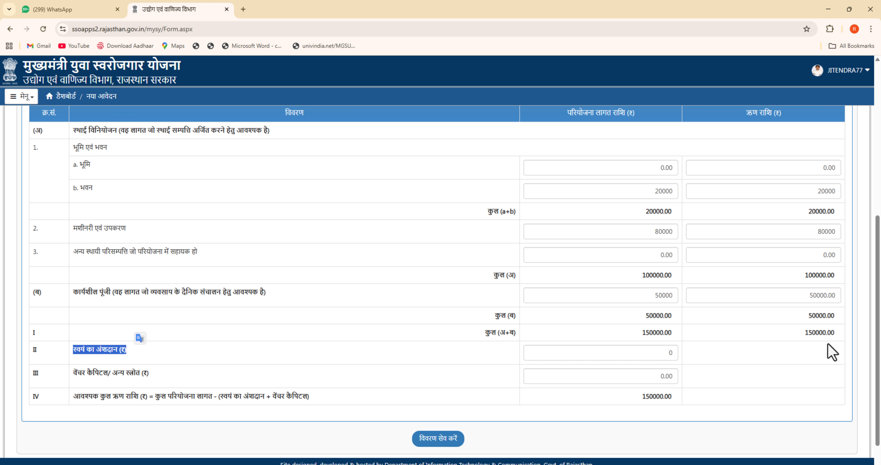
Enter 50000 as own contribution and check the recalculated required loan
click(642, 358)
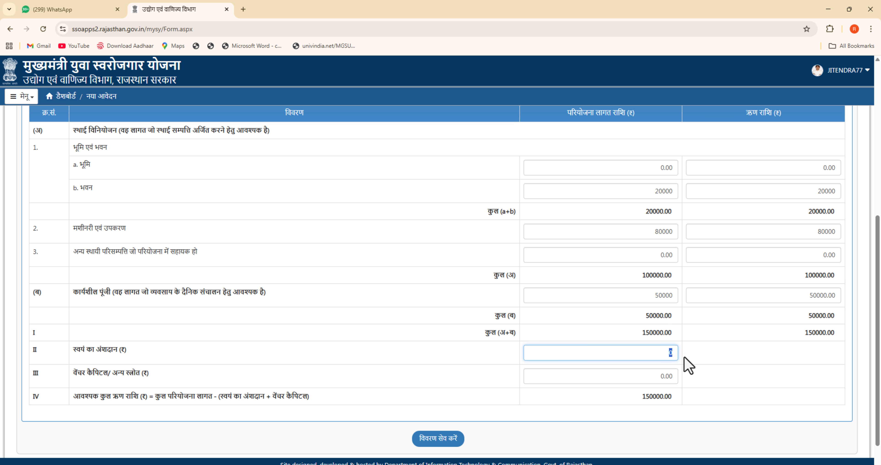
text(50000)
click(721, 373)
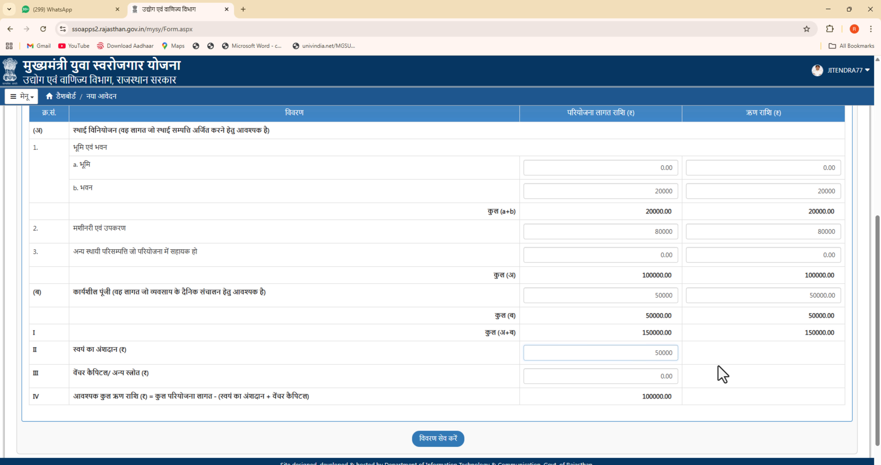
drag(642, 399, 675, 398)
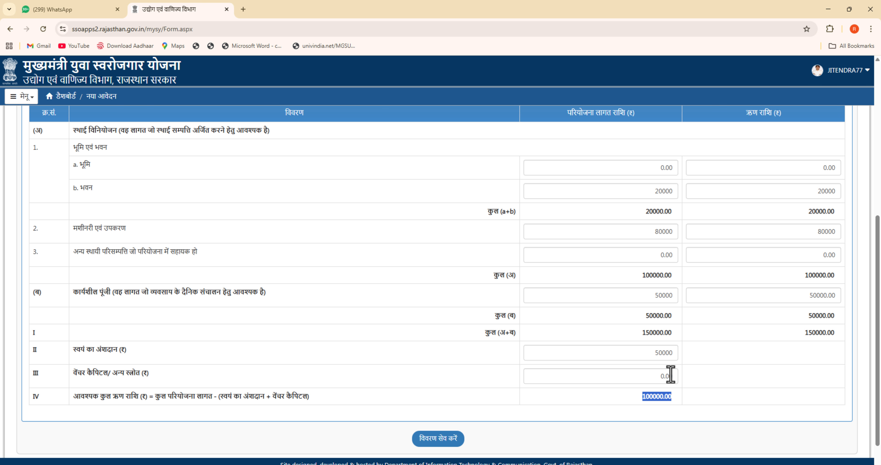
Clear own contribution back to 0 and save the project cost details
double_click(665, 353)
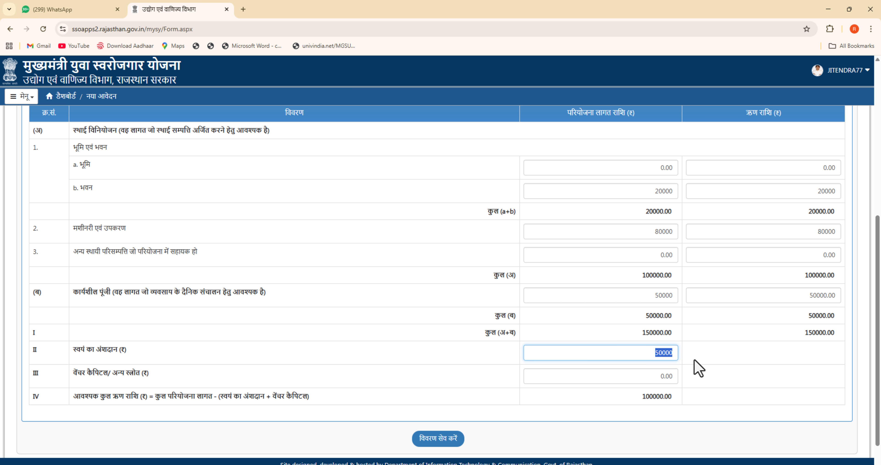
key(BackSpace)
click(736, 372)
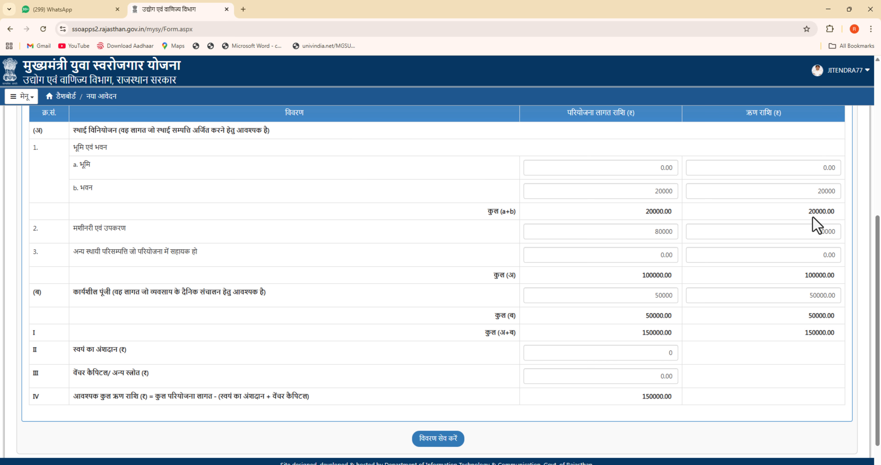
click(455, 442)
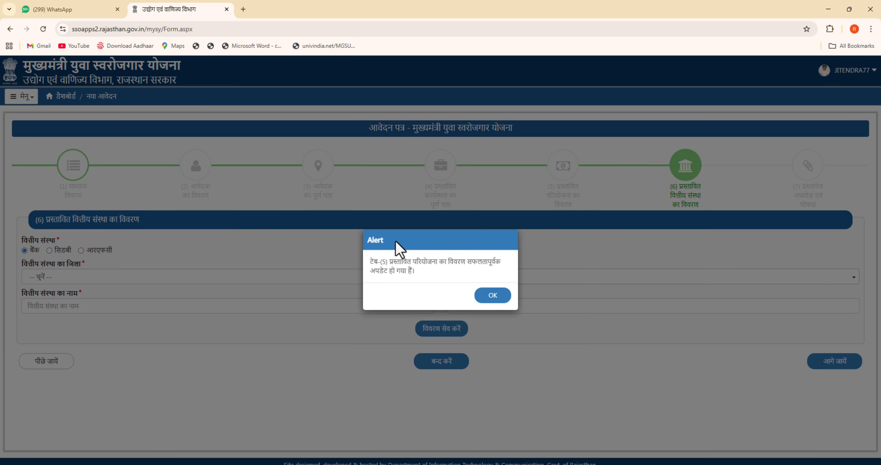
Dismiss the project-details alert and choose बीकानेर as the district
drag(385, 260, 505, 281)
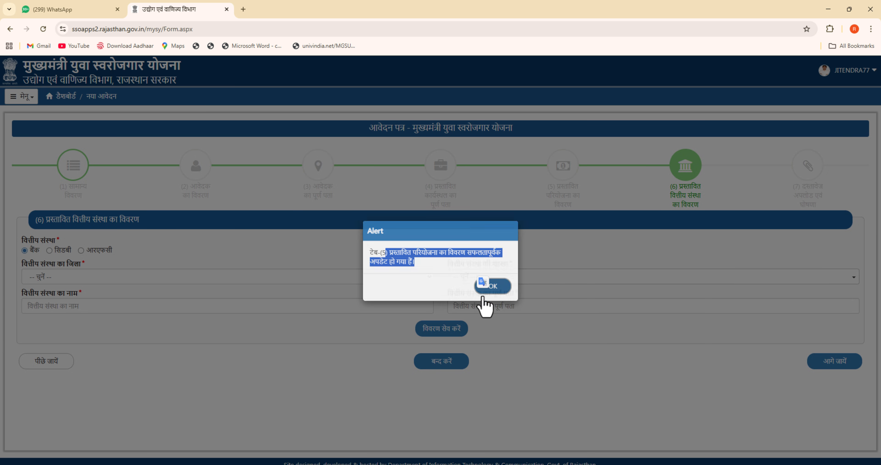
click(487, 294)
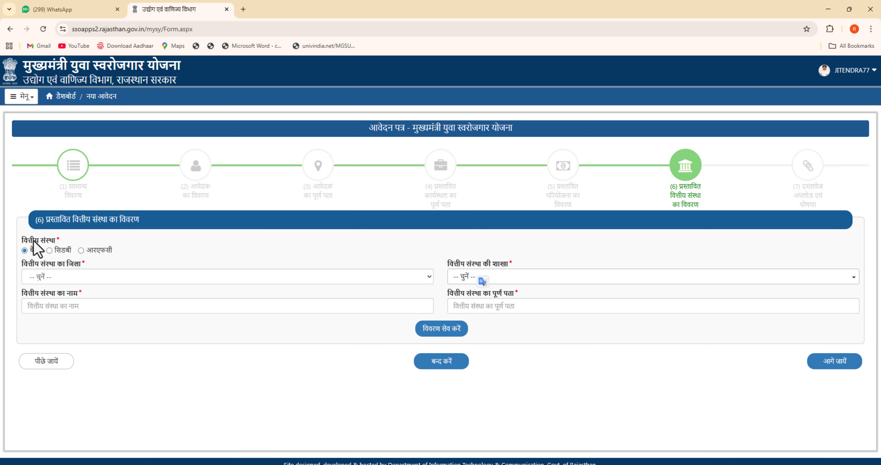
drag(28, 240, 55, 241)
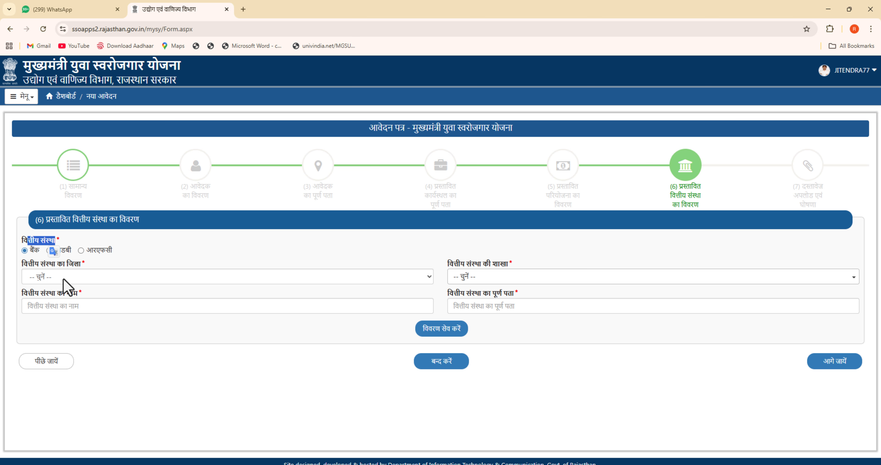
click(55, 279)
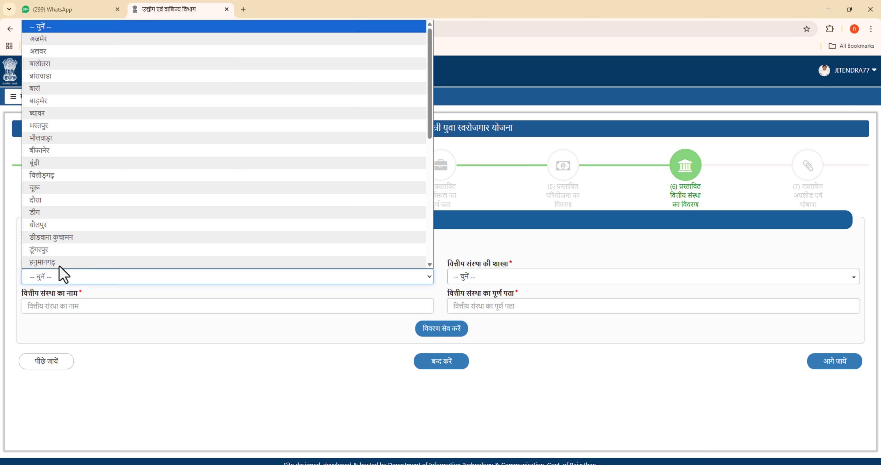
click(89, 153)
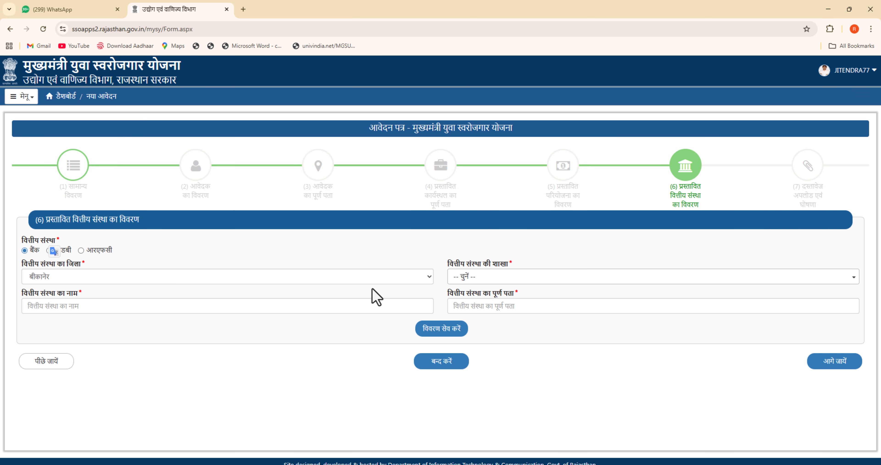
Choose bank branch SBIN0031170 MAHAJAN via an SBIN00 search and save the institution details
click(458, 278)
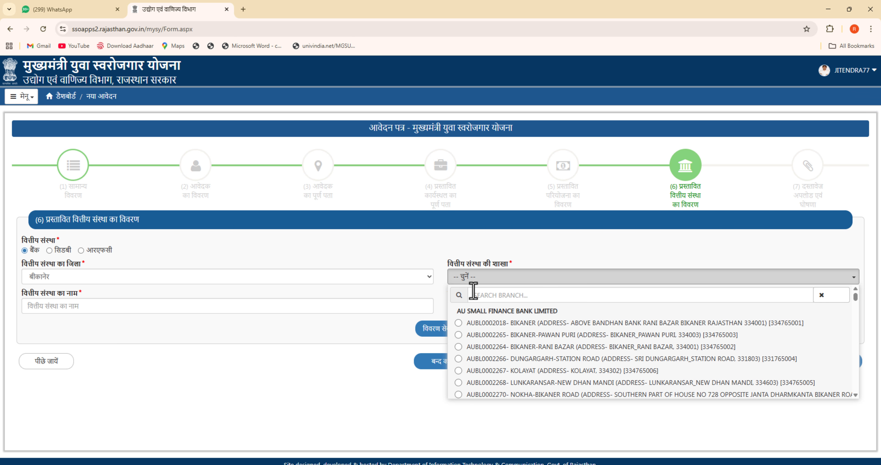
click(488, 295)
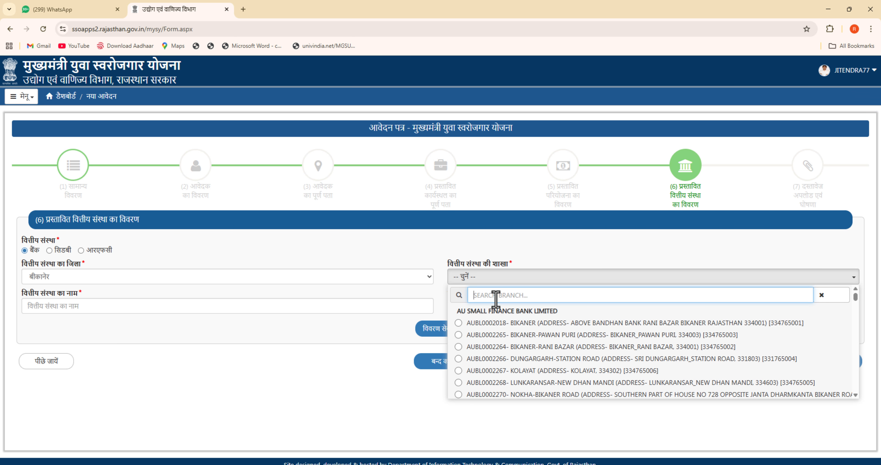
text(SBIN0031170)
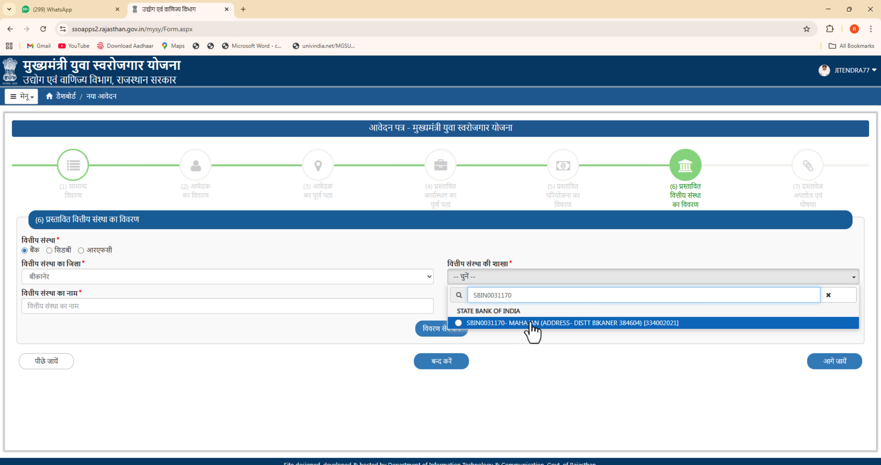
click(546, 323)
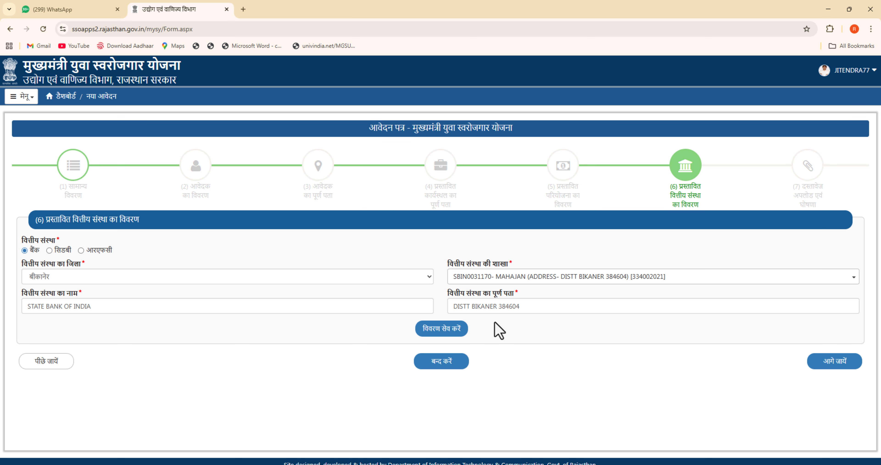
click(460, 334)
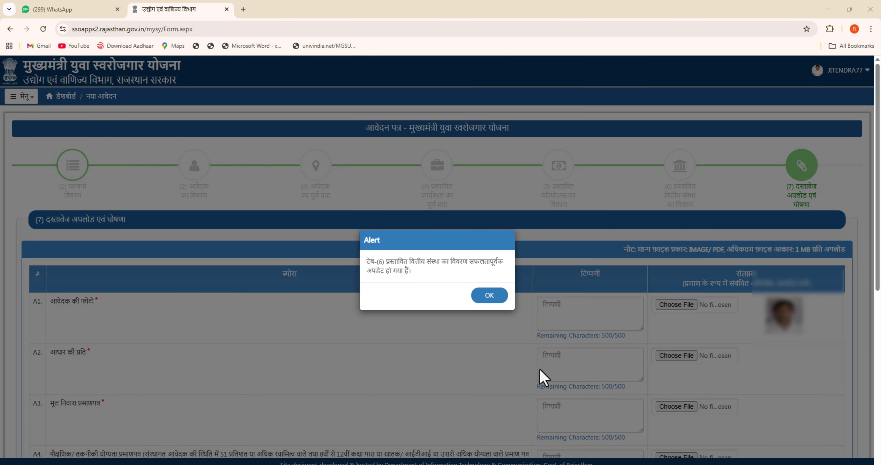
Dismiss the bank-details alert and fill the applicant photo remark with its label text
click(488, 295)
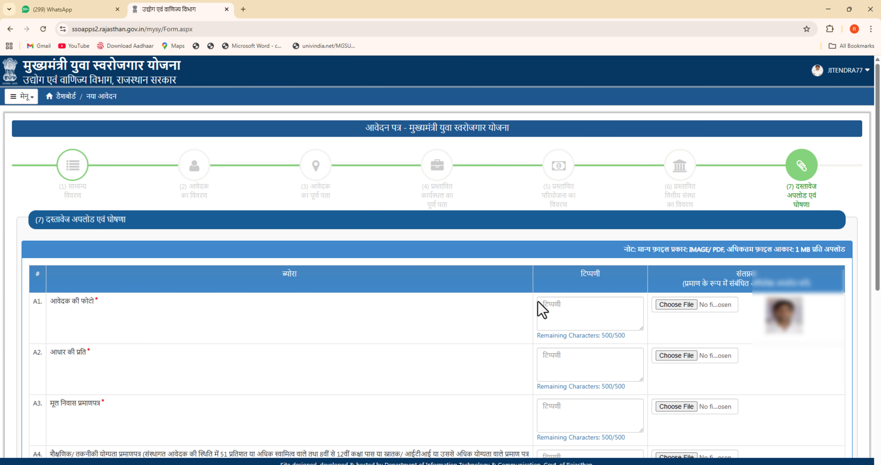
scroll(501, 308, down, 3)
drag(637, 130, 849, 133)
click(794, 132)
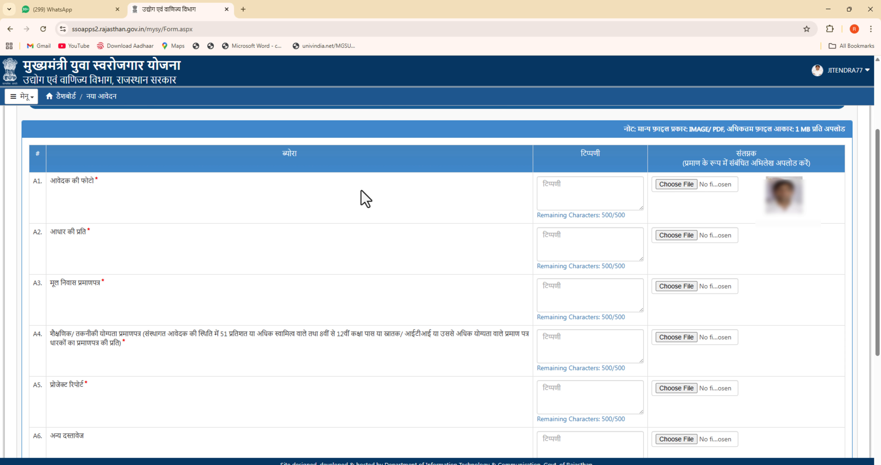
double_click(587, 153)
drag(48, 191, 121, 202)
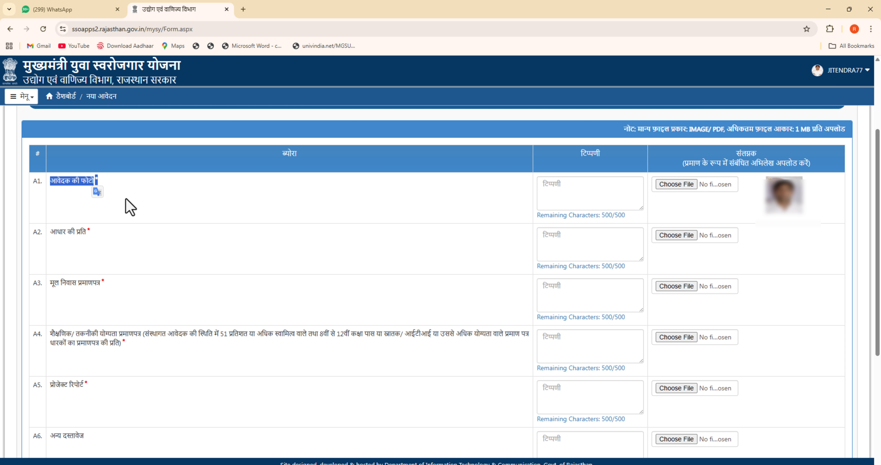
drag(50, 190, 602, 201)
click(495, 219)
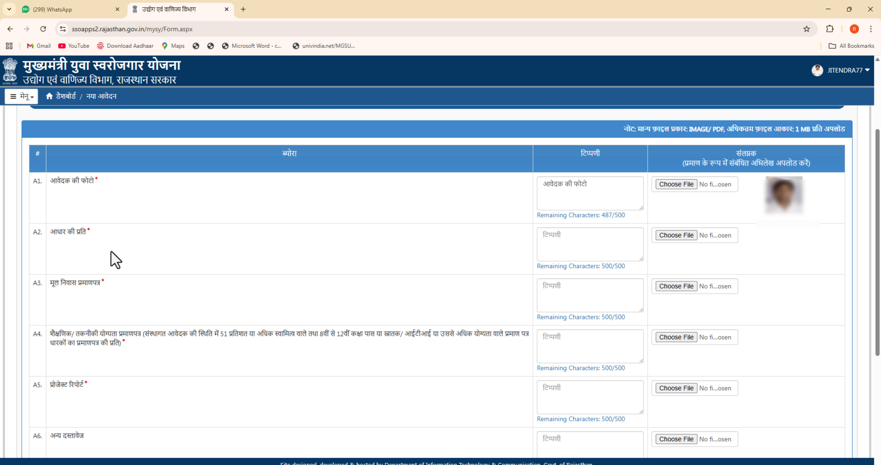
Fill the A2 and A3 remark boxes with their document labels, such as 'आधार की प्रति'
triple_click(72, 231)
drag(58, 232, 550, 249)
click(527, 267)
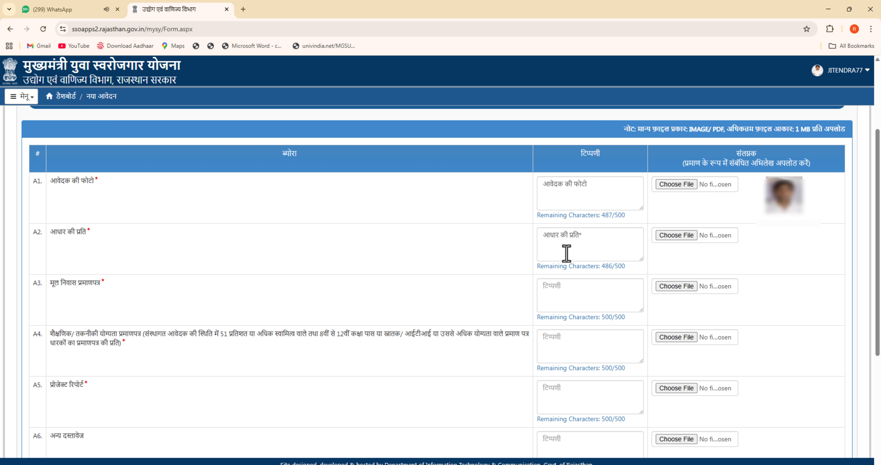
drag(52, 283, 601, 298)
click(52, 284)
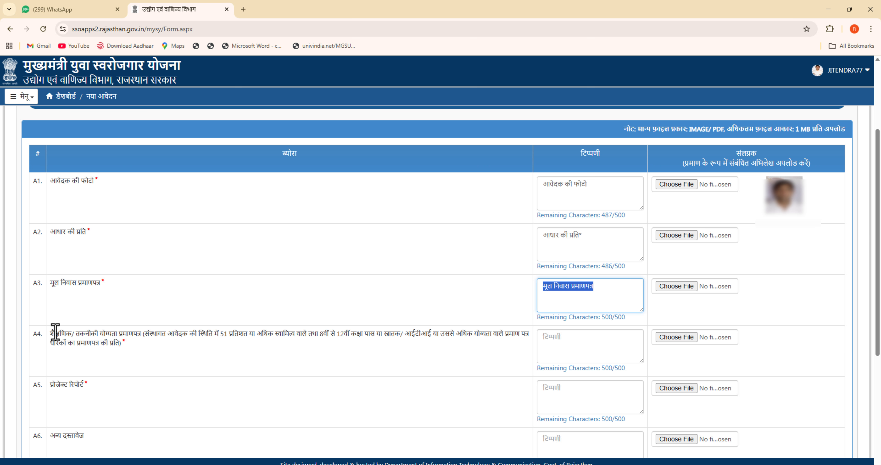
Enter स्नातक as the A4 qualification remark and fill the A5 remark with its label
drag(50, 333, 117, 341)
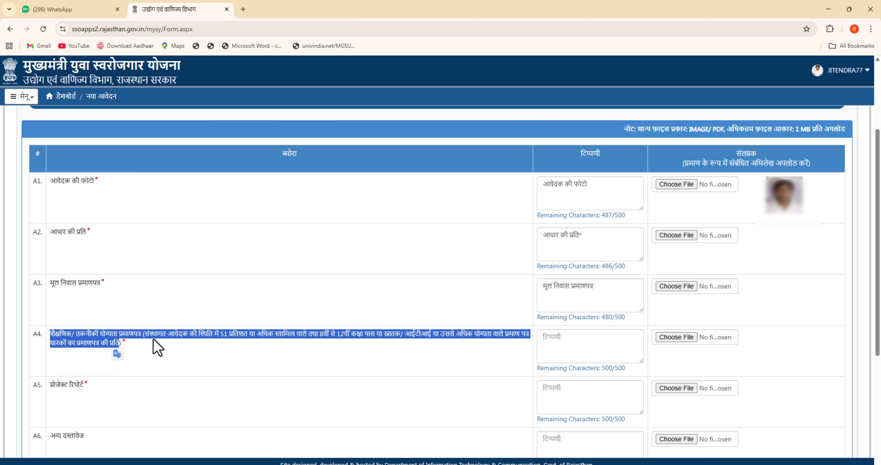
click(355, 357)
drag(383, 334, 585, 359)
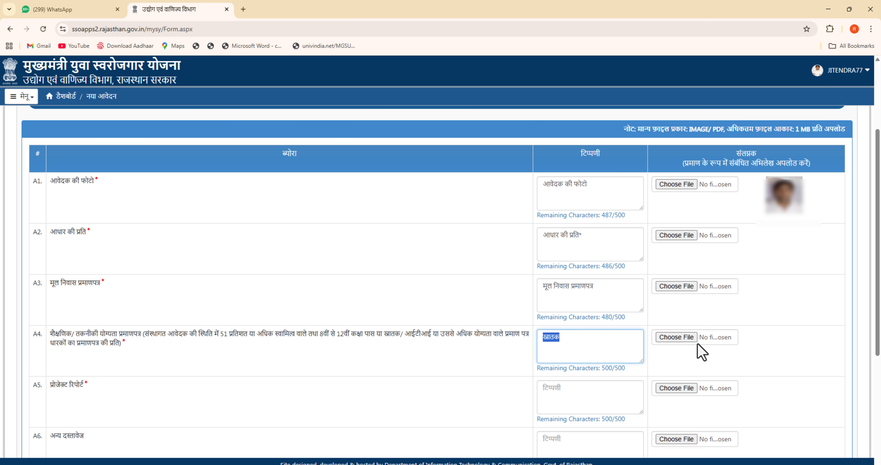
drag(49, 383, 596, 408)
click(506, 403)
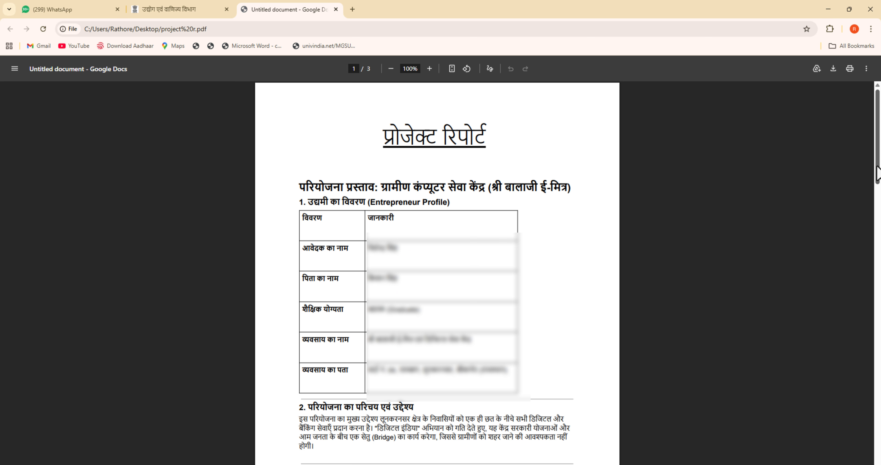
Review project.pdf down to the Financial Plan project cost table, then return to the MYSY form
drag(877, 173, 877, 248)
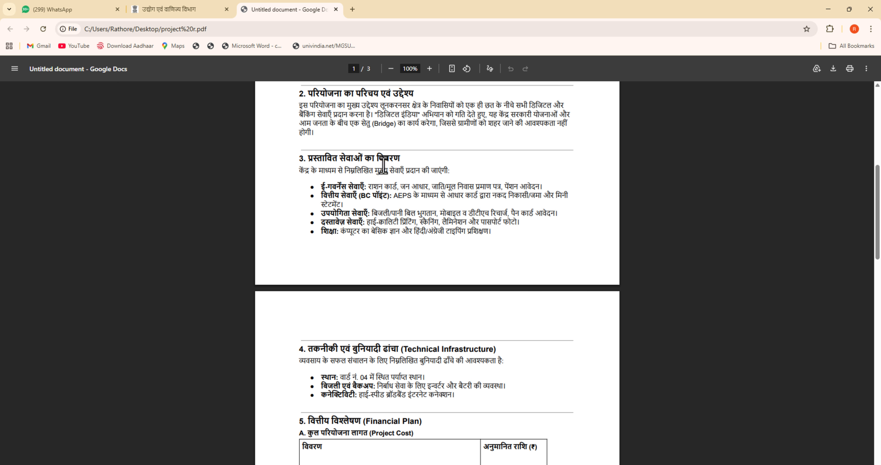
scroll(421, 281, down, 5)
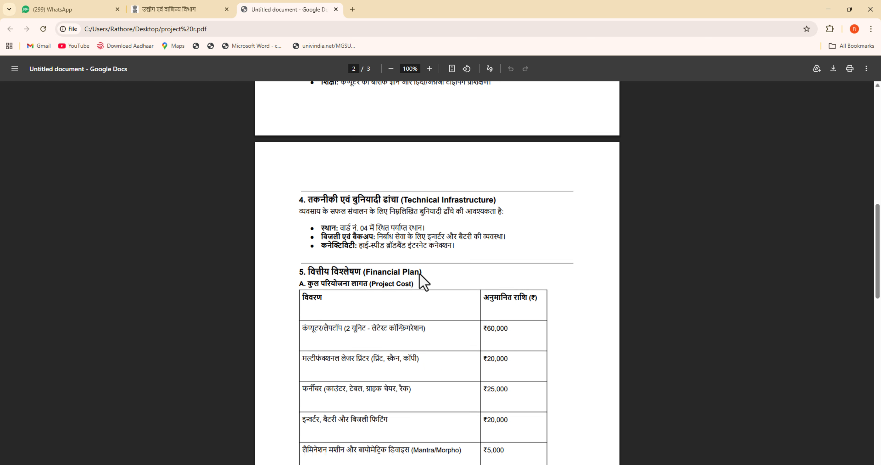
scroll(422, 277, down, 3)
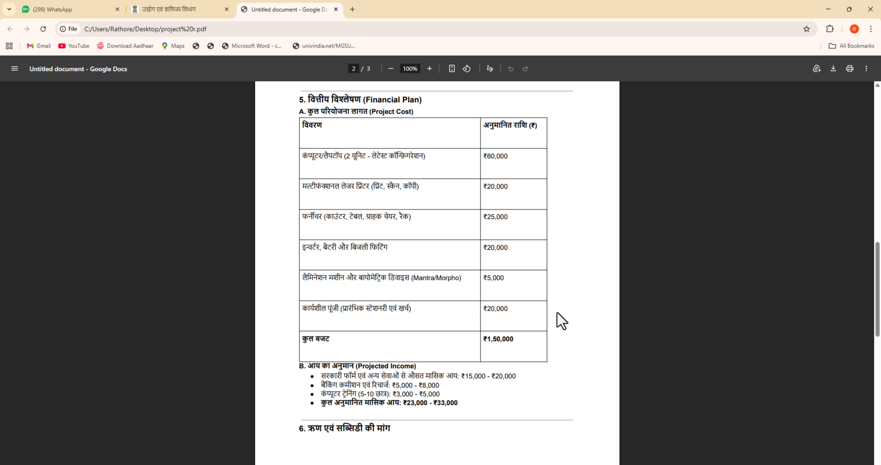
scroll(471, 415, down, 8)
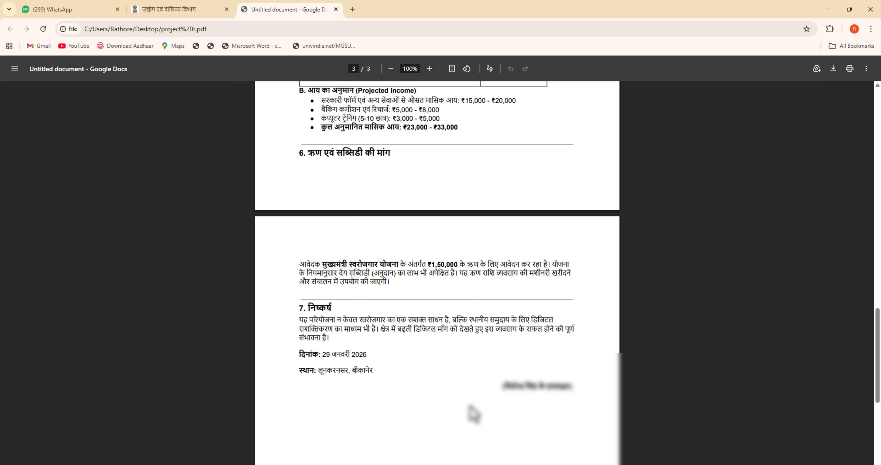
scroll(469, 405, up, 7)
scroll(468, 395, up, 1)
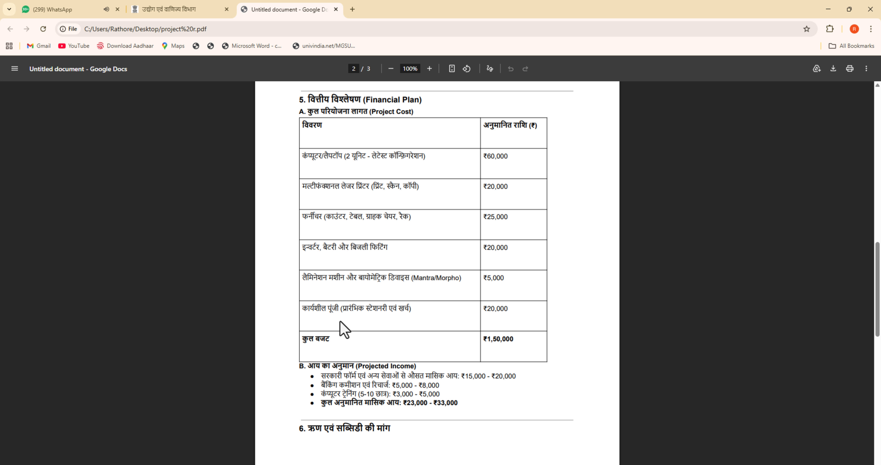
click(158, 9)
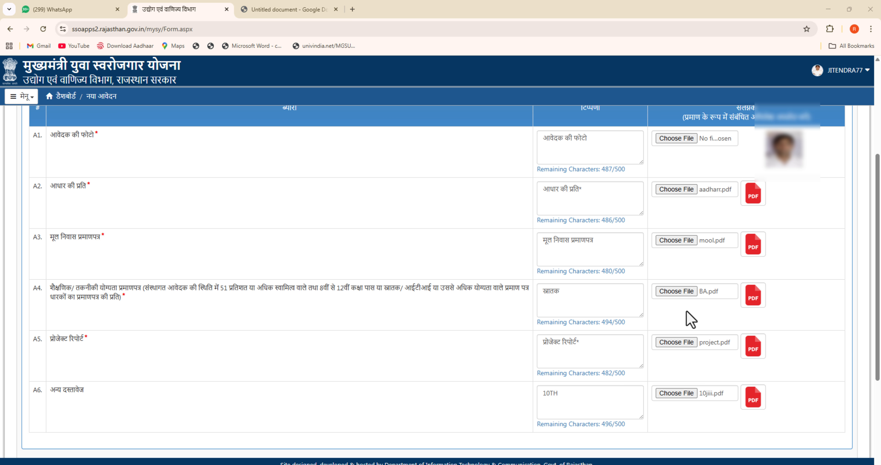
Submit the application with आवेदन जमा करें and acknowledge the success alert
scroll(667, 369, down, 2)
scroll(388, 408, down, 1)
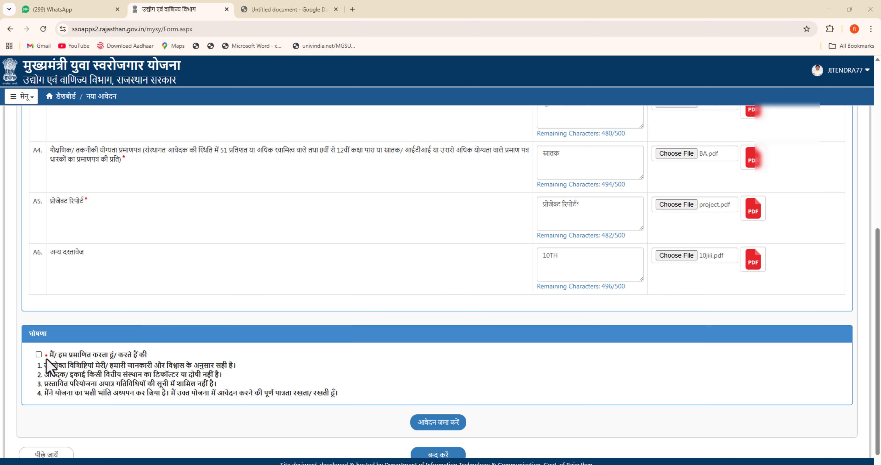
click(440, 427)
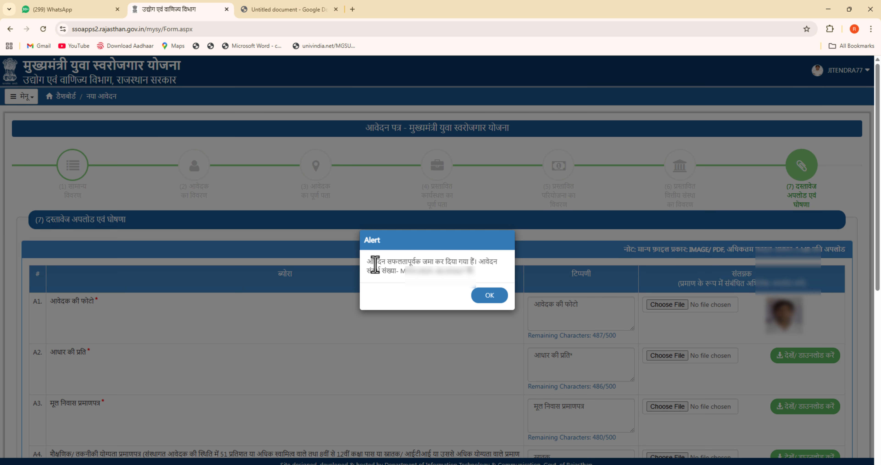
drag(368, 263, 487, 274)
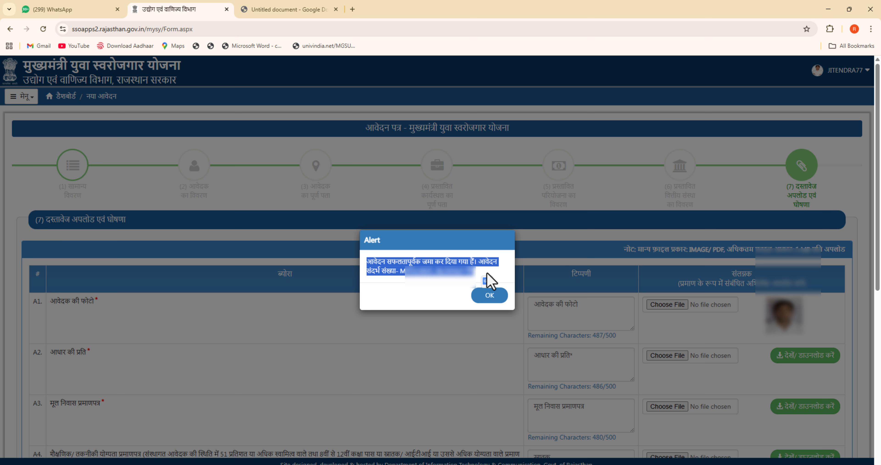
click(455, 282)
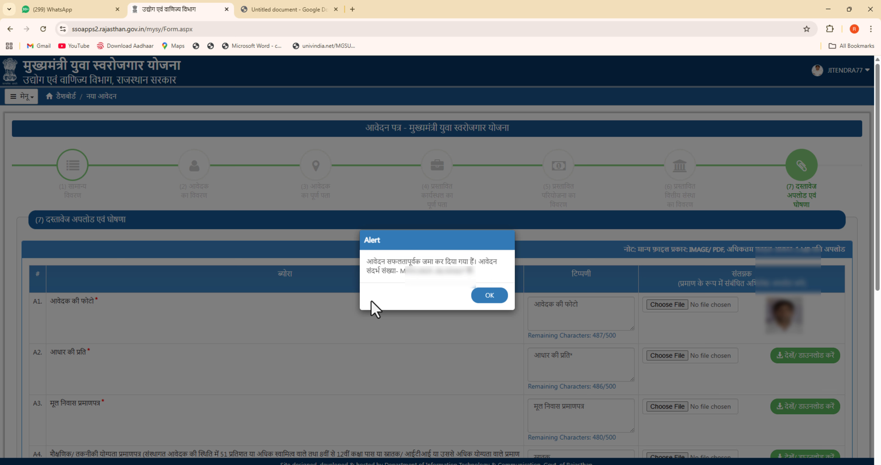
click(499, 299)
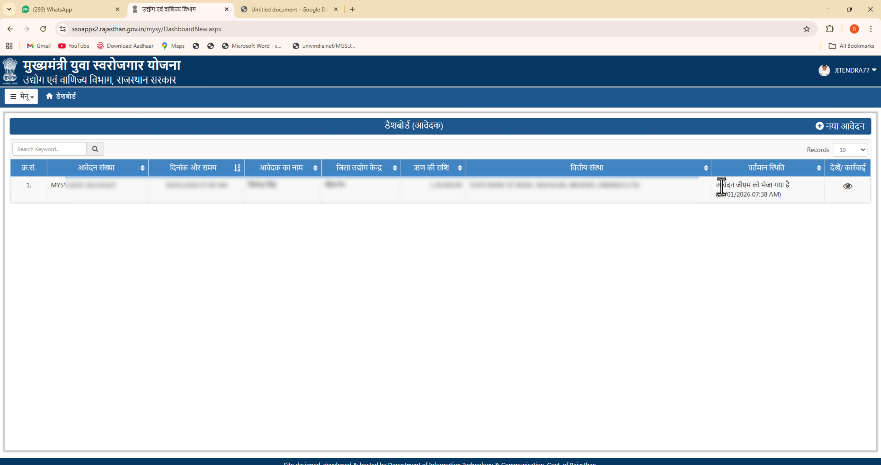
View the submitted application's read-only form and open its print preview with प्रिंट करें
drag(716, 186, 795, 187)
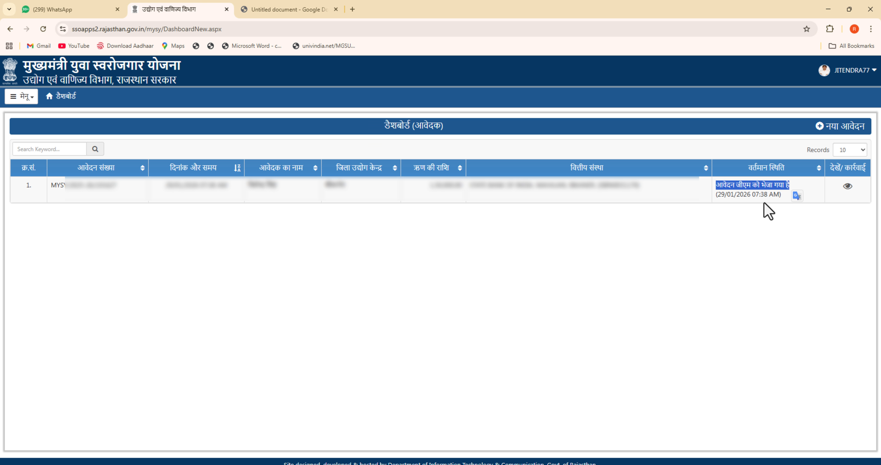
click(758, 214)
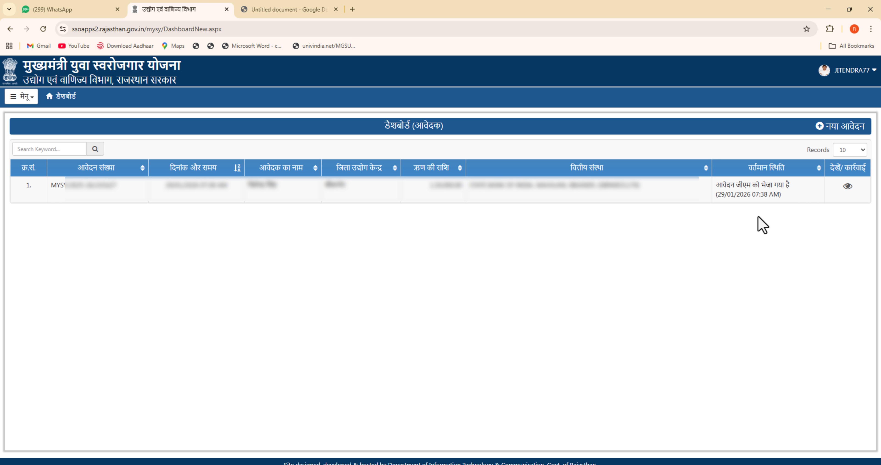
click(845, 188)
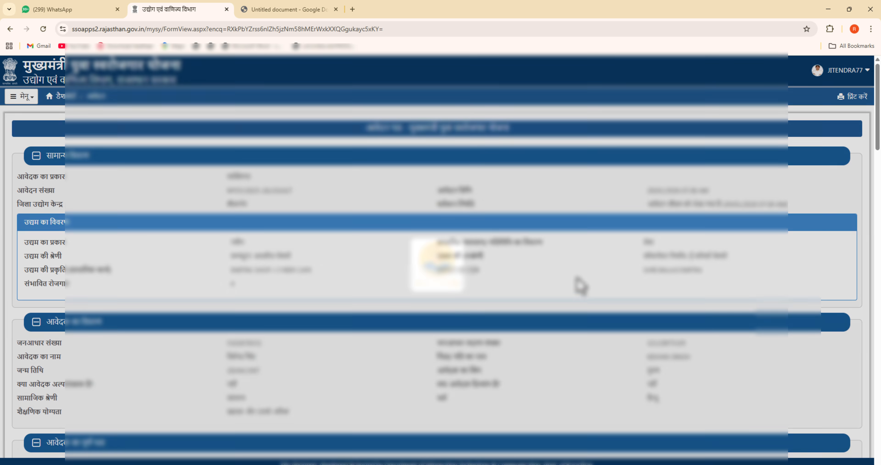
scroll(550, 342, down, 15)
scroll(832, 134, up, 5)
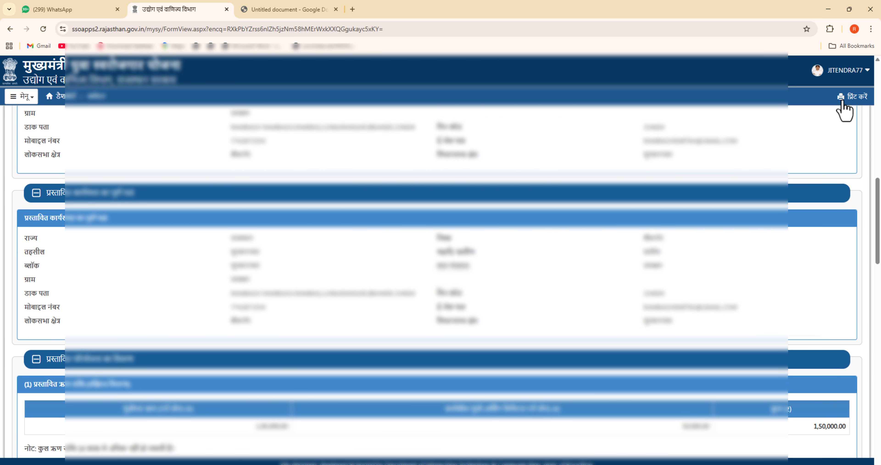
click(843, 110)
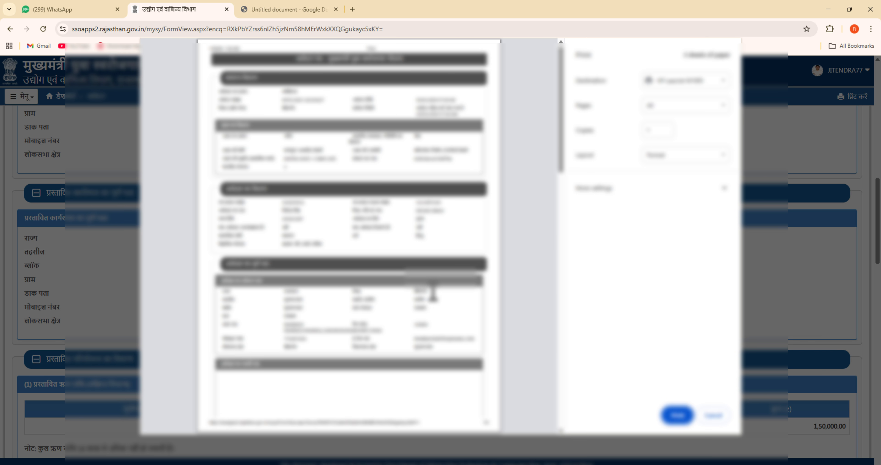
scroll(439, 313, down, 10)
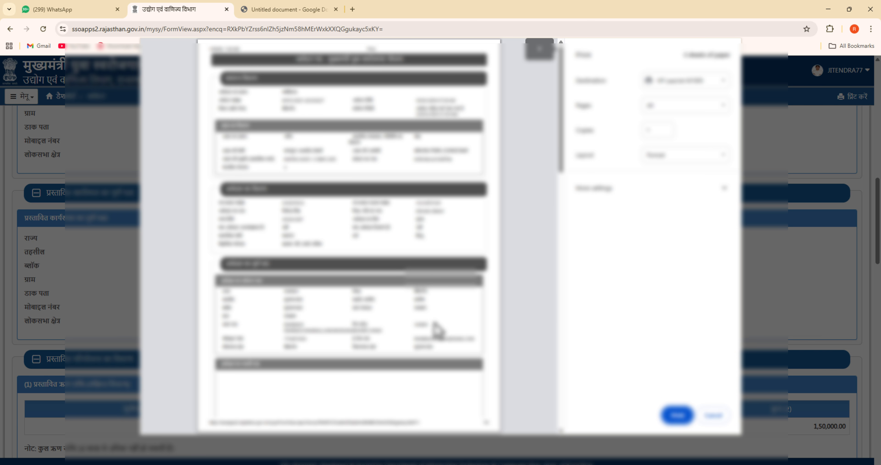